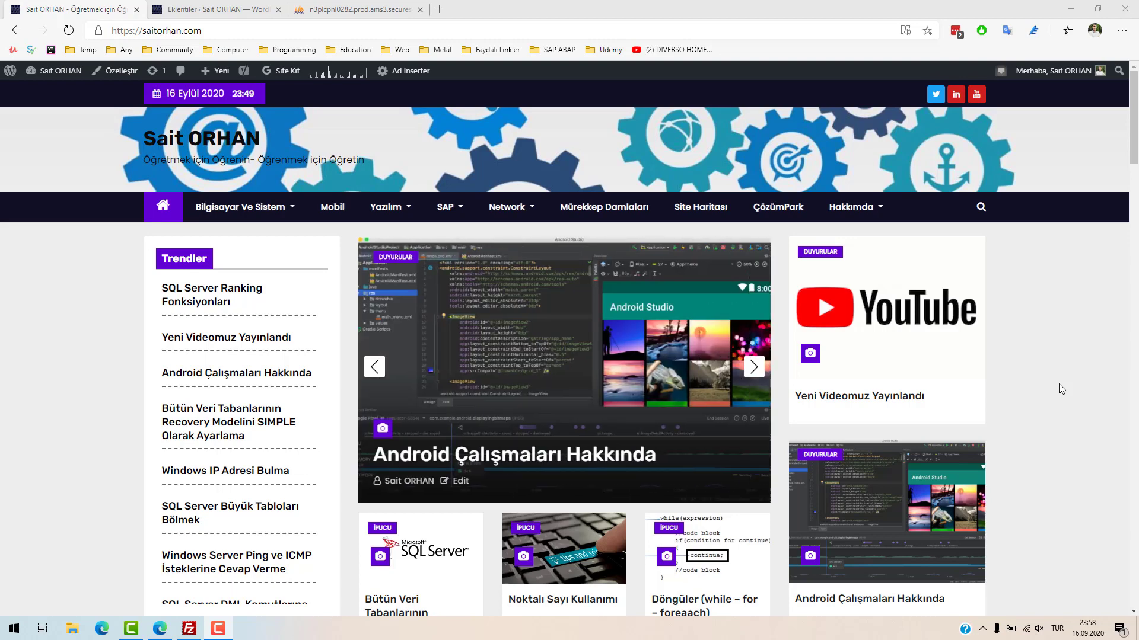
Close the site homepage, switch to FileZilla and open the remote folder /public_html/wp-content/plugins.
{"action": "left_click", "coordinate": [137, 10]}
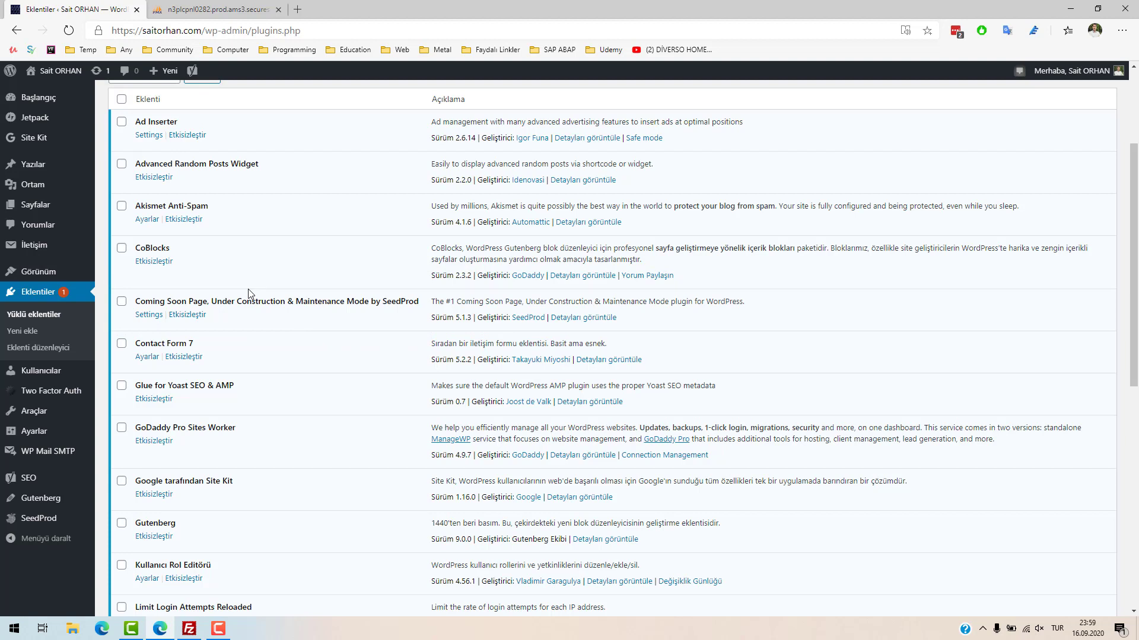
{"action": "left_click", "coordinate": [190, 628]}
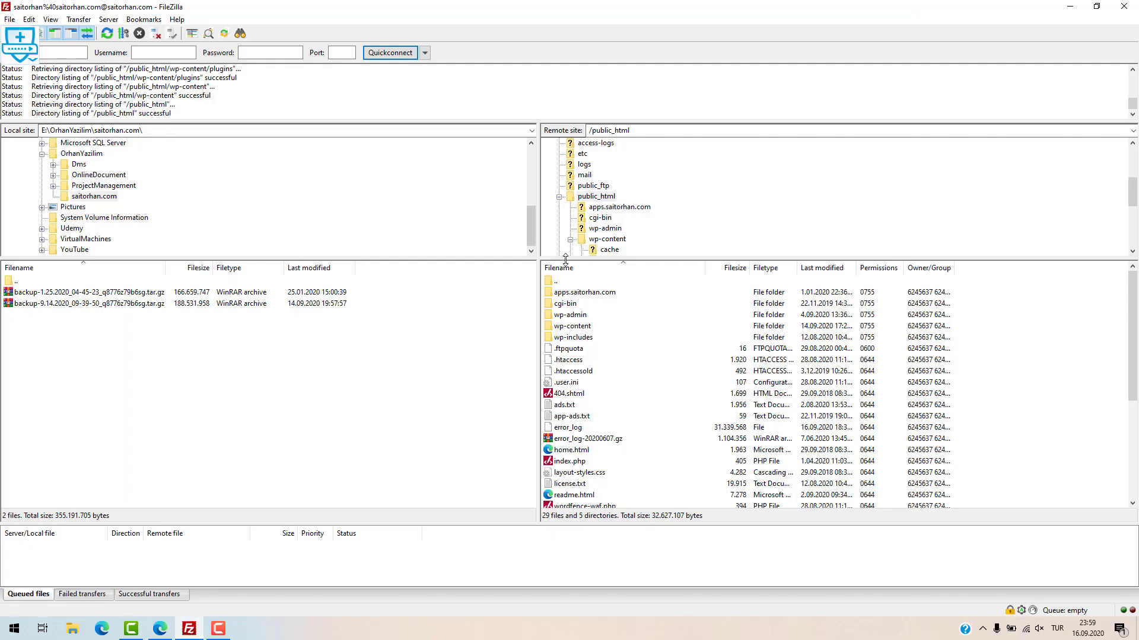
{"action": "double_click", "coordinate": [564, 327]}
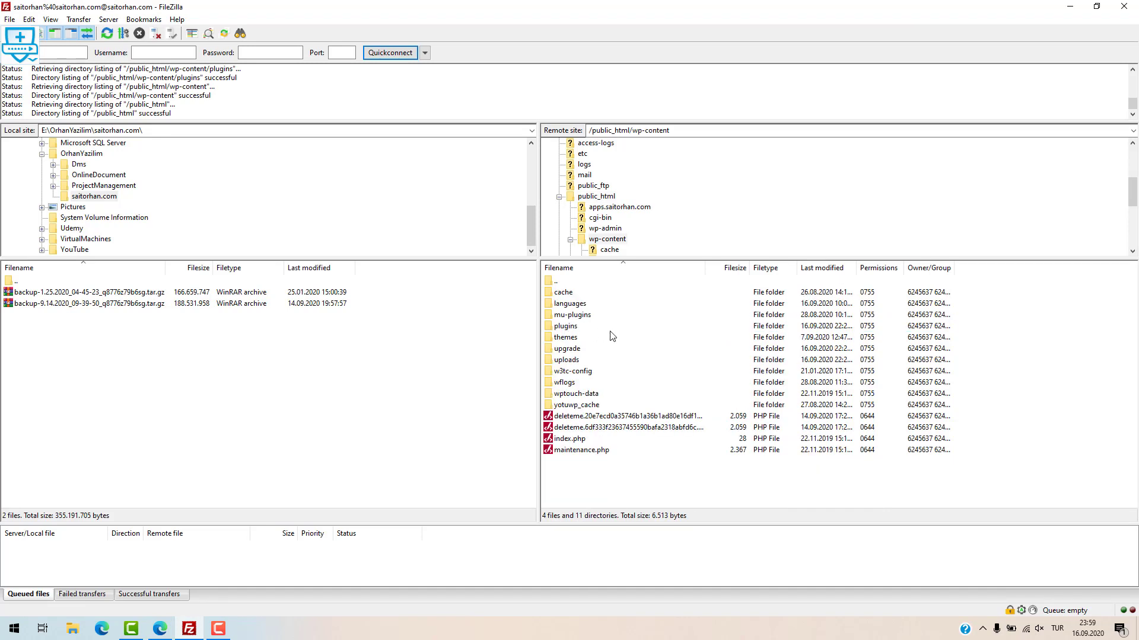
{"action": "left_click", "coordinate": [564, 330]}
{"action": "double_click", "coordinate": [564, 328]}
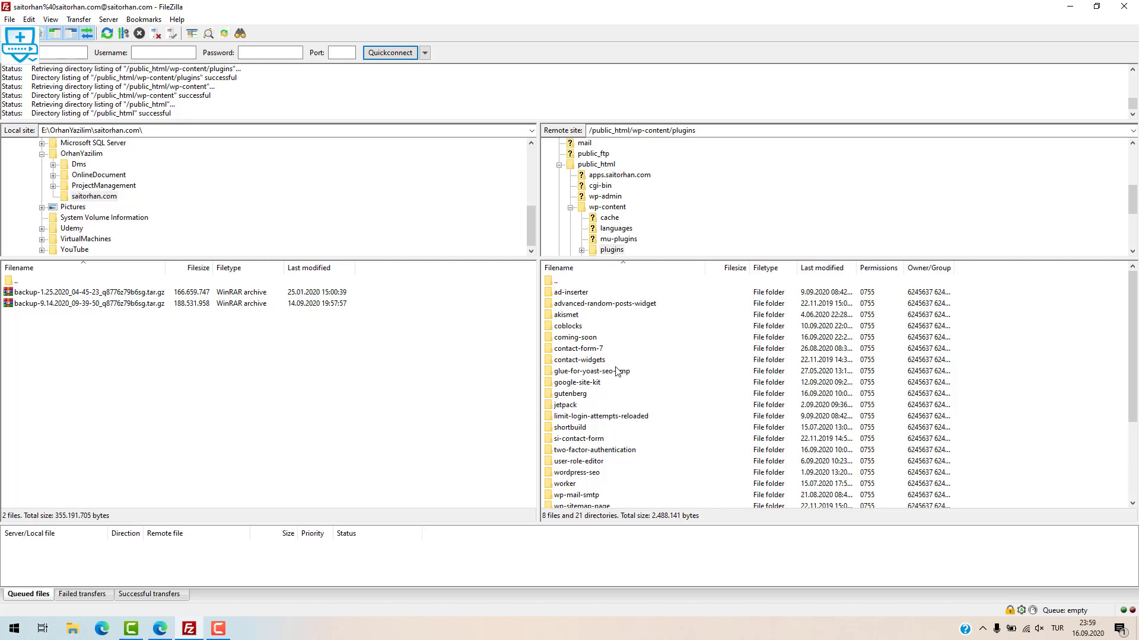
Rename the remote plugin folder coming-soon to coming-soon-disabled.
{"action": "left_click", "coordinate": [584, 340]}
{"action": "right_click", "coordinate": [585, 342]}
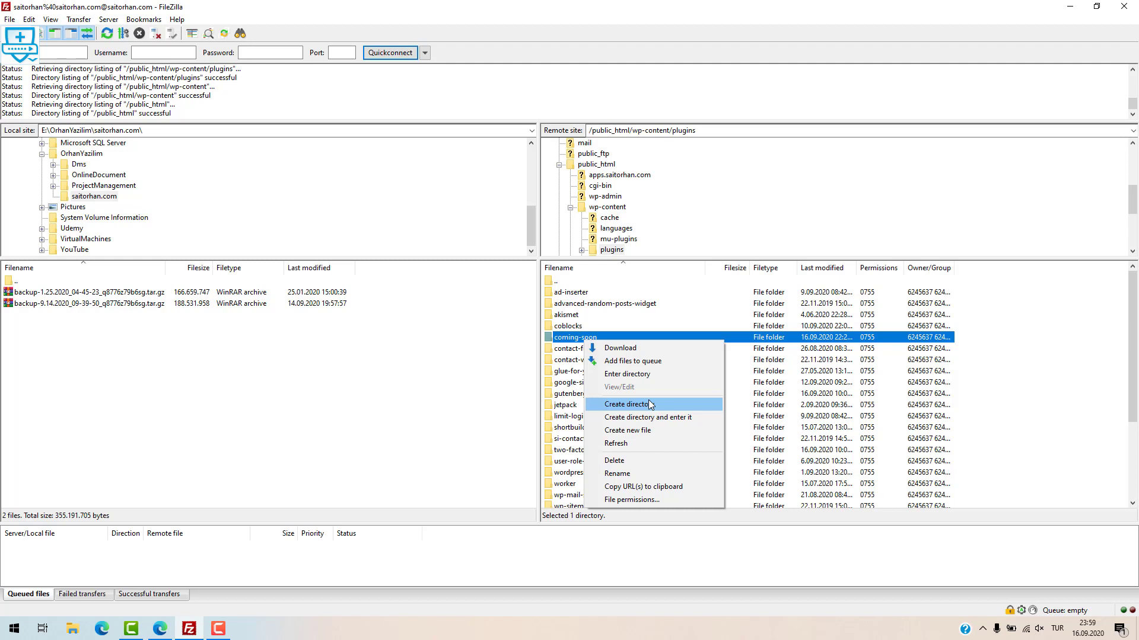
{"action": "left_click", "coordinate": [574, 341]}
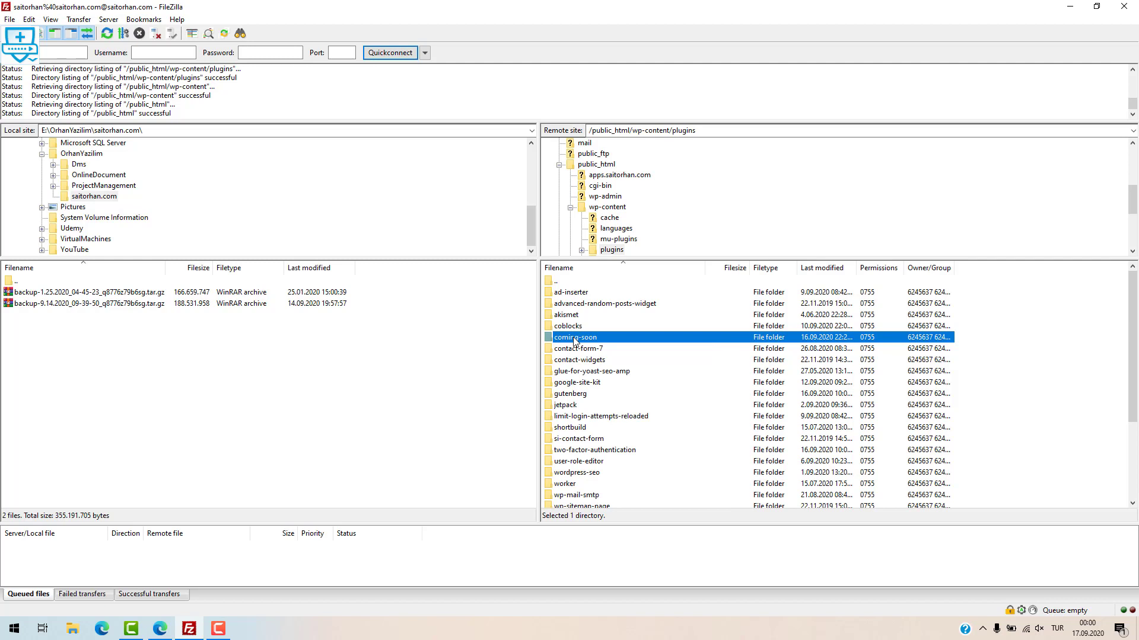
{"action": "right_click", "coordinate": [574, 340]}
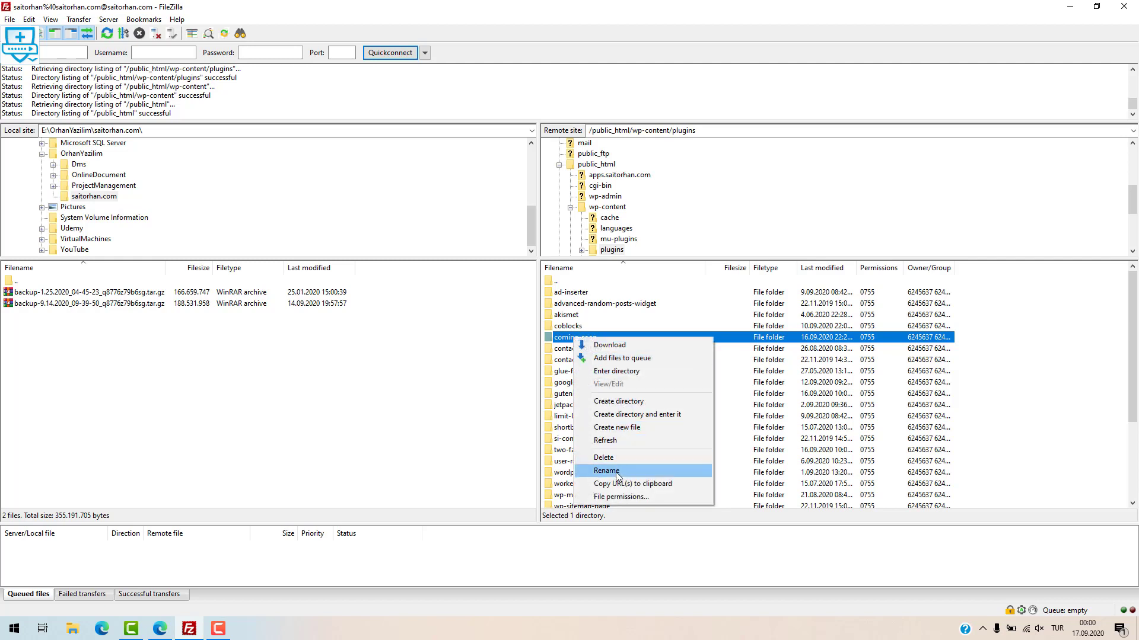
{"action": "left_click", "coordinate": [611, 471]}
{"action": "left_click", "coordinate": [602, 337]}
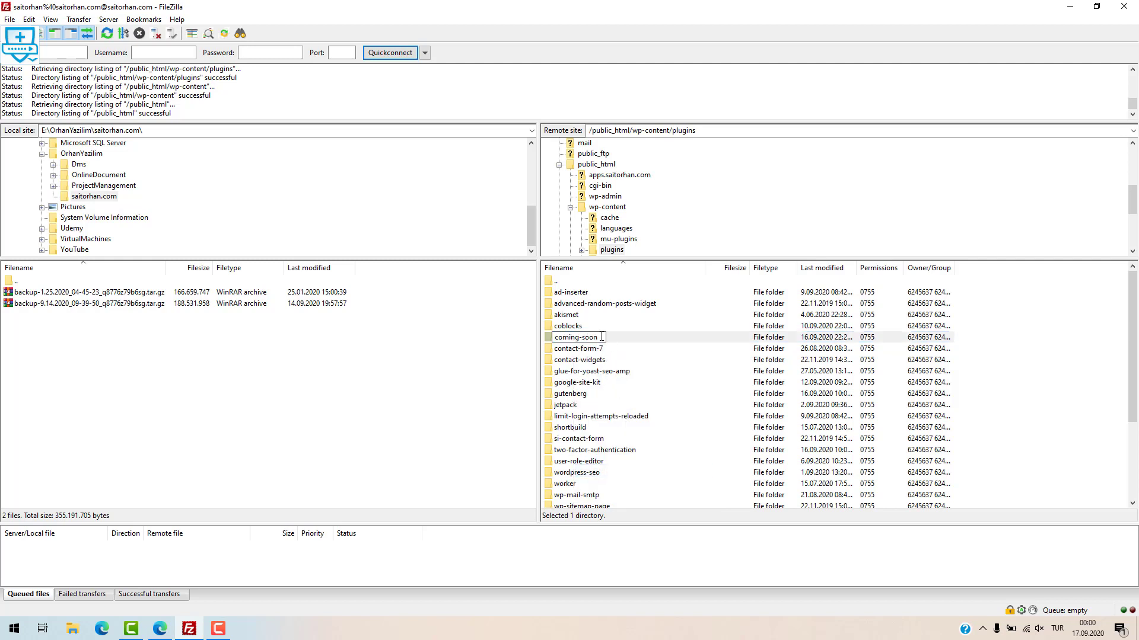
{"action": "type", "text": "-disabled"}
{"action": "key", "text": "Return"}
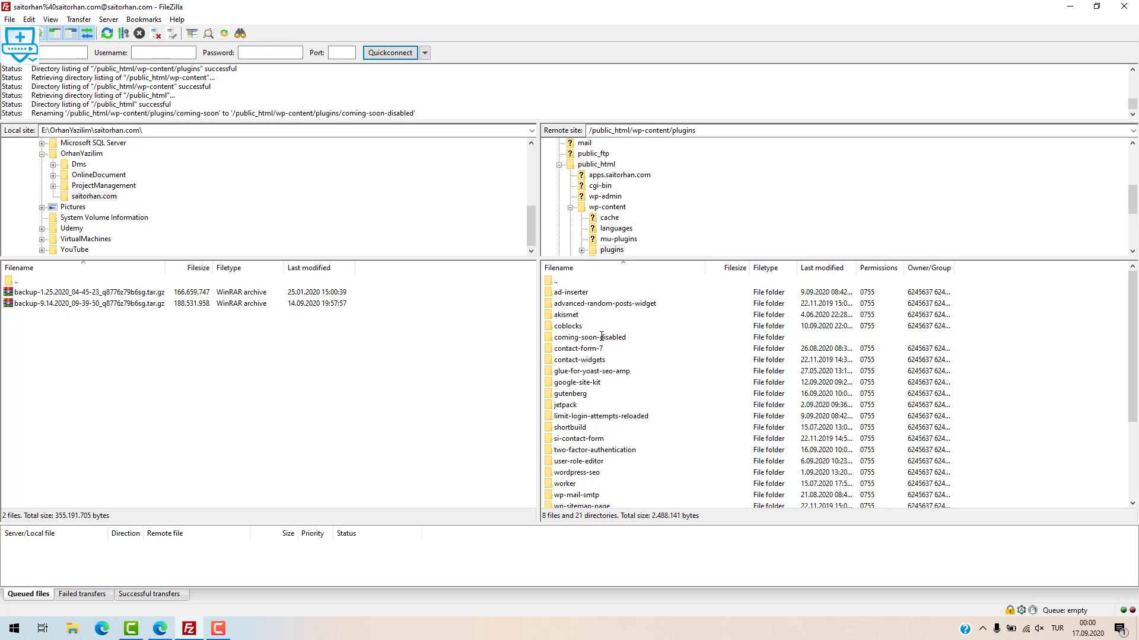
Switch to the WordPress plugins page in the browser and reload it to check the Coming Soon plugin's status.
{"action": "left_click", "coordinate": [159, 628]}
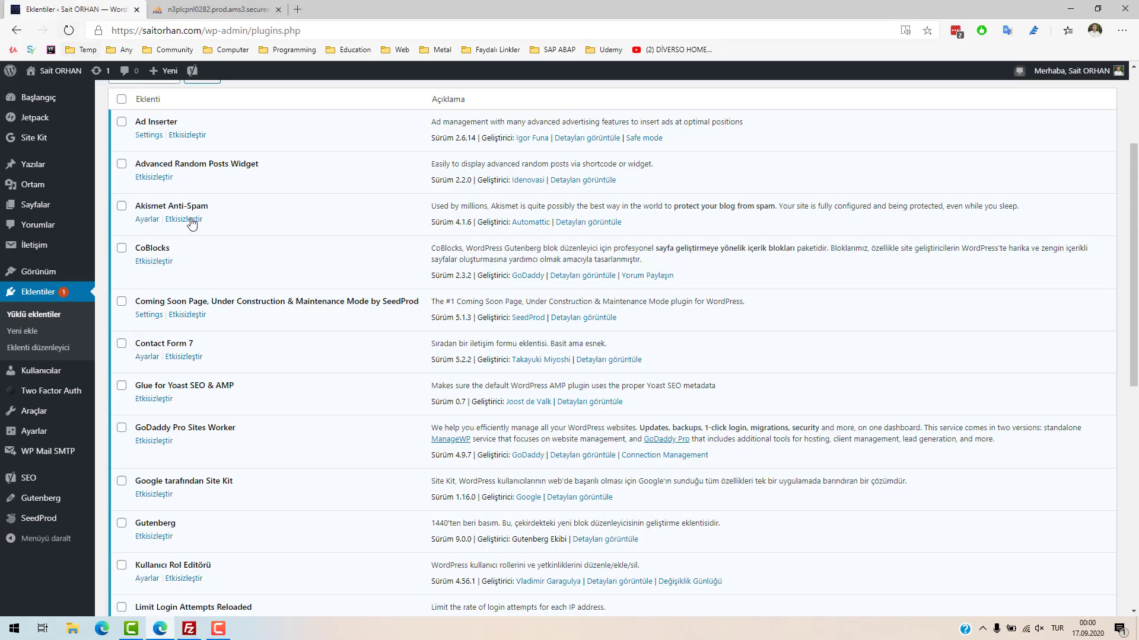
{"action": "scroll", "coordinate": [191, 224], "scroll_direction": "up", "scroll_amount": 3}
{"action": "key", "text": "F5"}
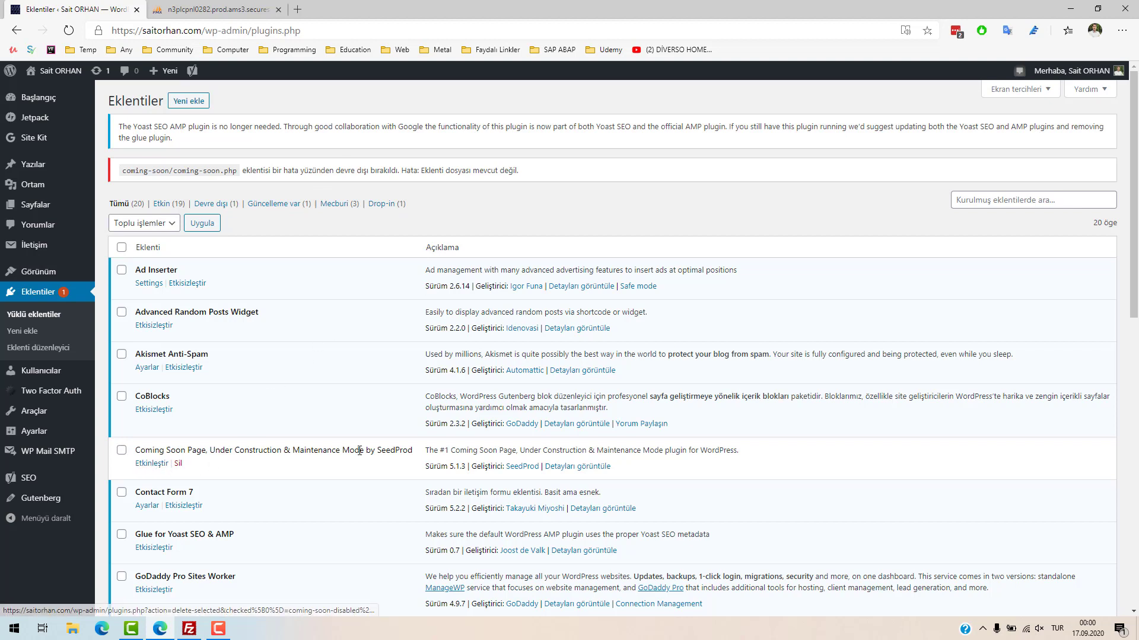
Switch to FileZilla and rename the coming-soon-disabled folder back to coming-soon.
{"action": "left_click", "coordinate": [199, 634]}
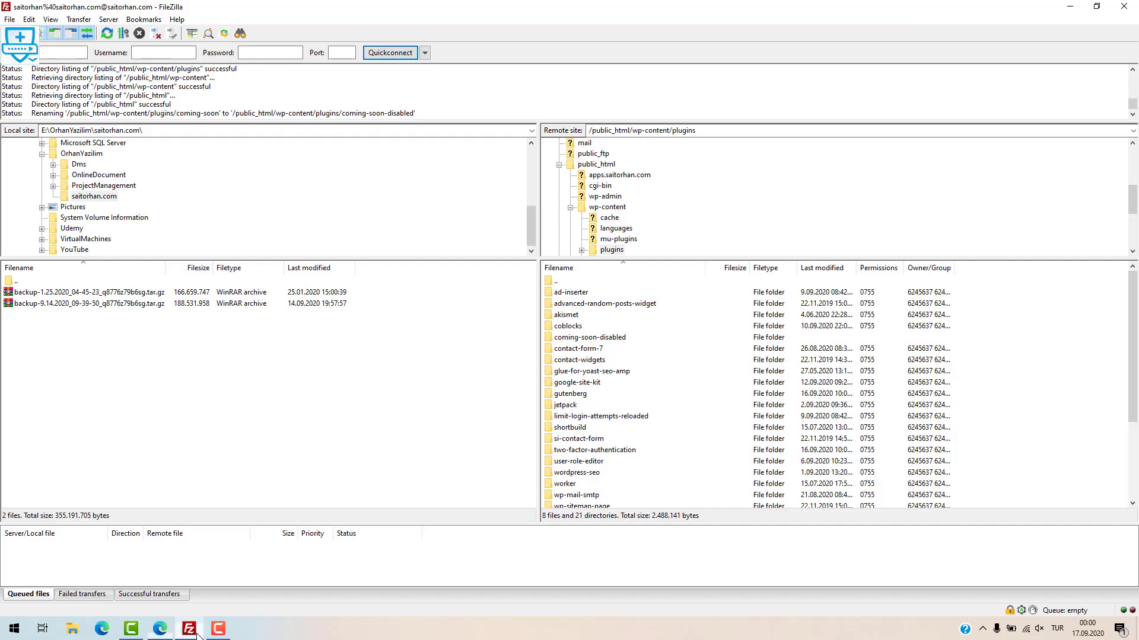
{"action": "left_click", "coordinate": [605, 339]}
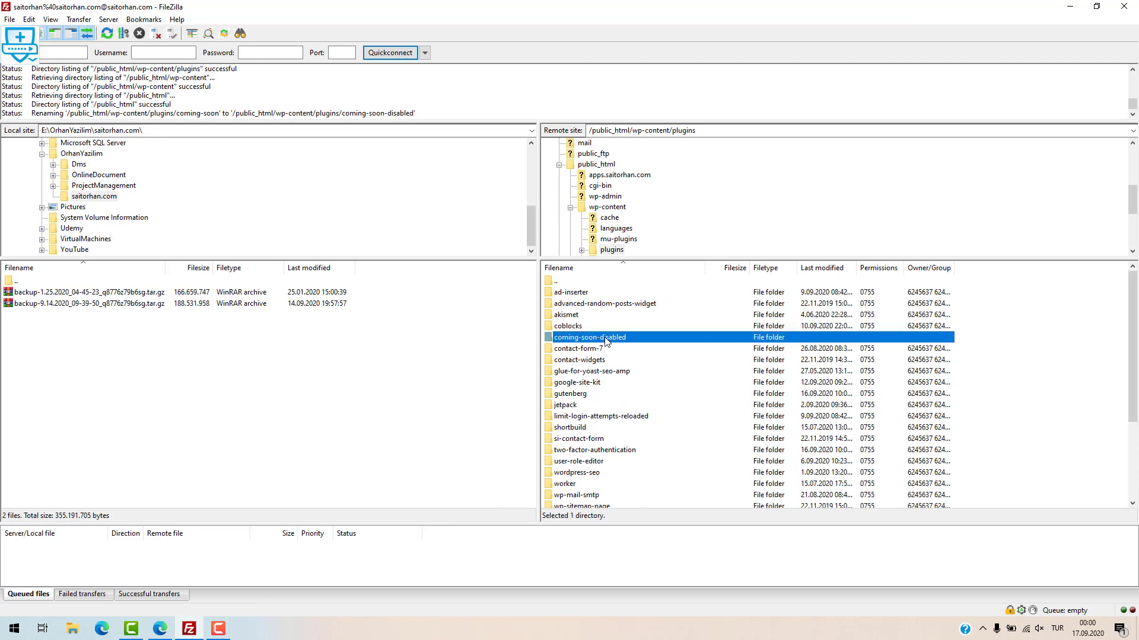
{"action": "right_click", "coordinate": [605, 339]}
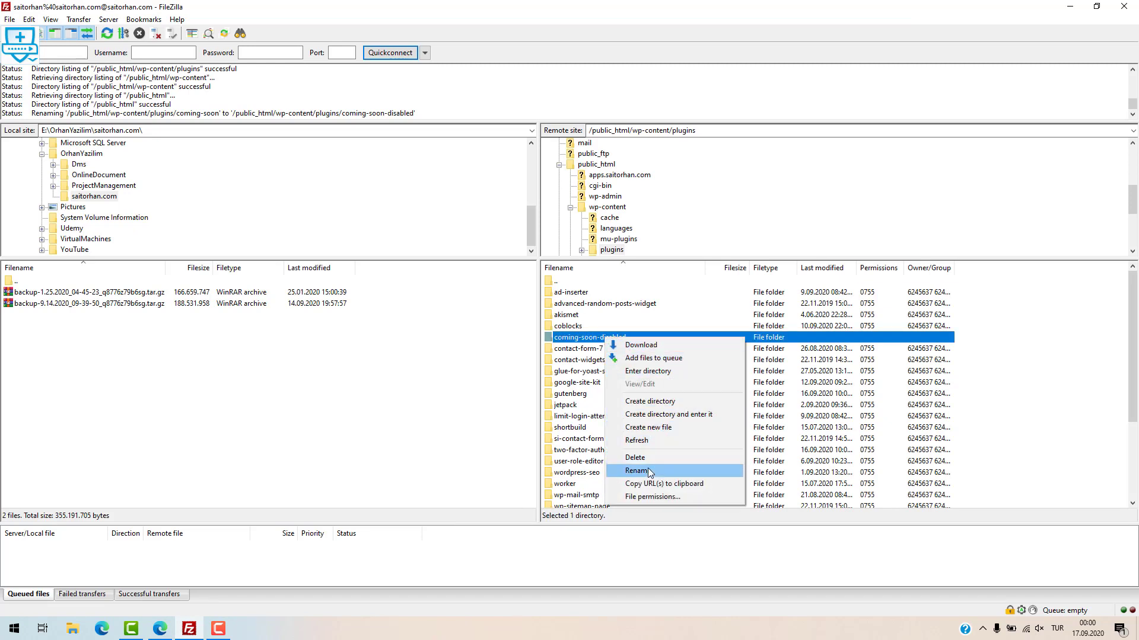
{"action": "left_click", "coordinate": [648, 472]}
{"action": "left_click", "coordinate": [632, 338]}
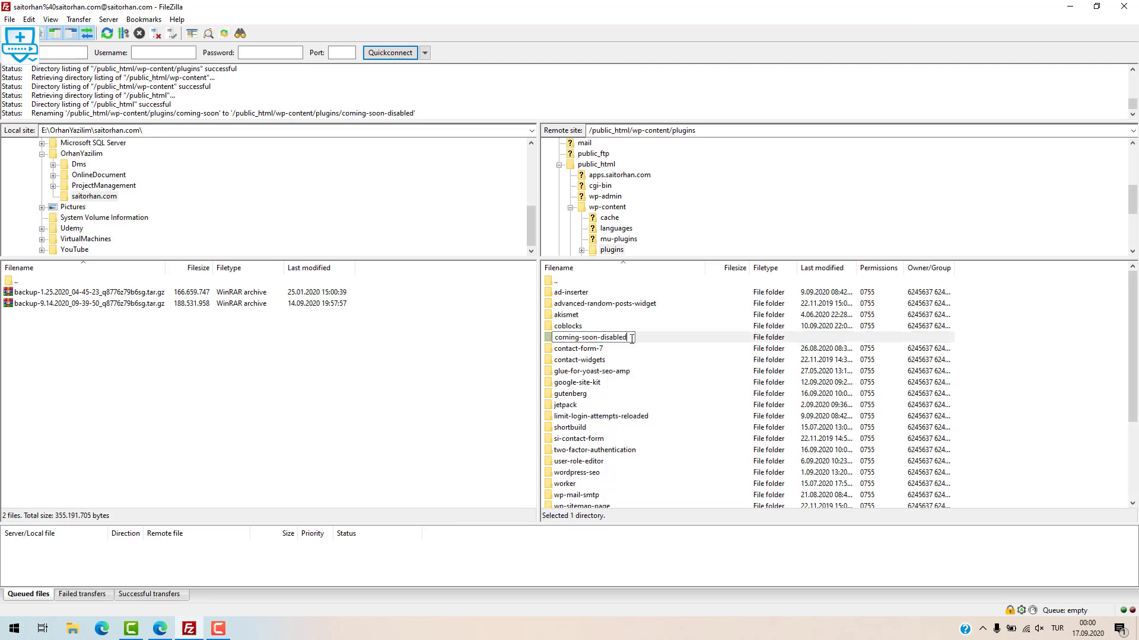
{"action": "key", "text": "BackSpace"}
{"action": "key", "text": "BackSpace"}
{"action": "key", "text": "BackSpace"}
{"action": "key", "text": "BackSpace"}
{"action": "key", "text": "BackSpace"}
{"action": "key", "text": "BackSpace"}
{"action": "key", "text": "BackSpace"}
{"action": "key", "text": "BackSpace"}
{"action": "key", "text": "BackSpace"}
{"action": "key", "text": "Return"}
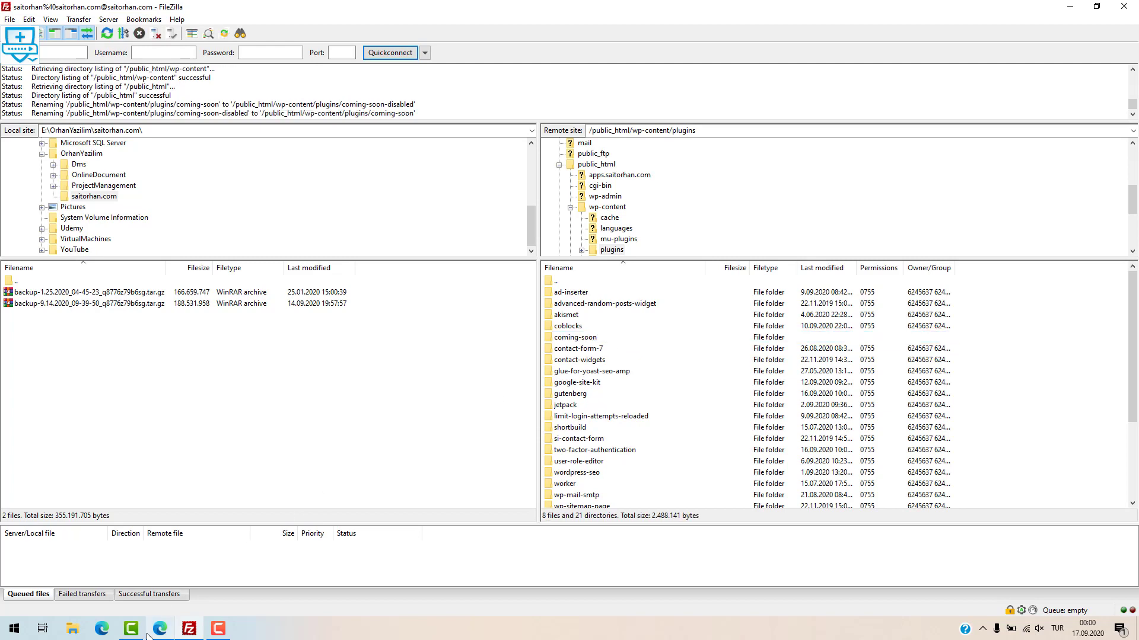
Reload the WordPress plugins page in the browser, reactivate the SeedProd Coming Soon plugin and return to the installed plugins list.
{"action": "left_click", "coordinate": [149, 635]}
{"action": "left_click", "coordinate": [67, 31]}
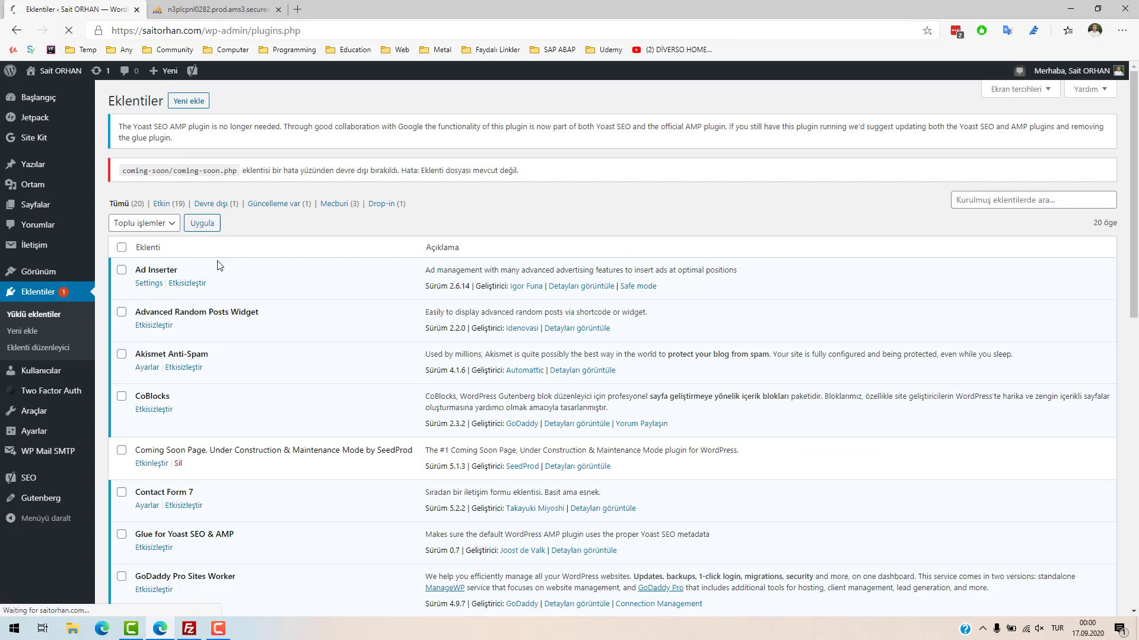
{"action": "left_click", "coordinate": [148, 433]}
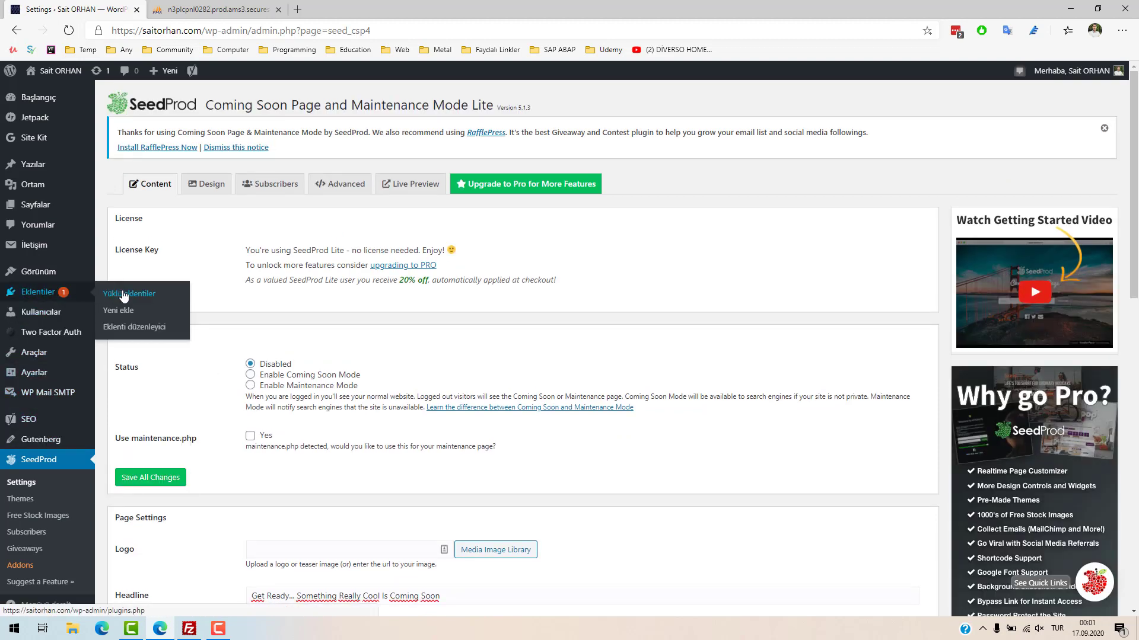
{"action": "left_click", "coordinate": [131, 300]}
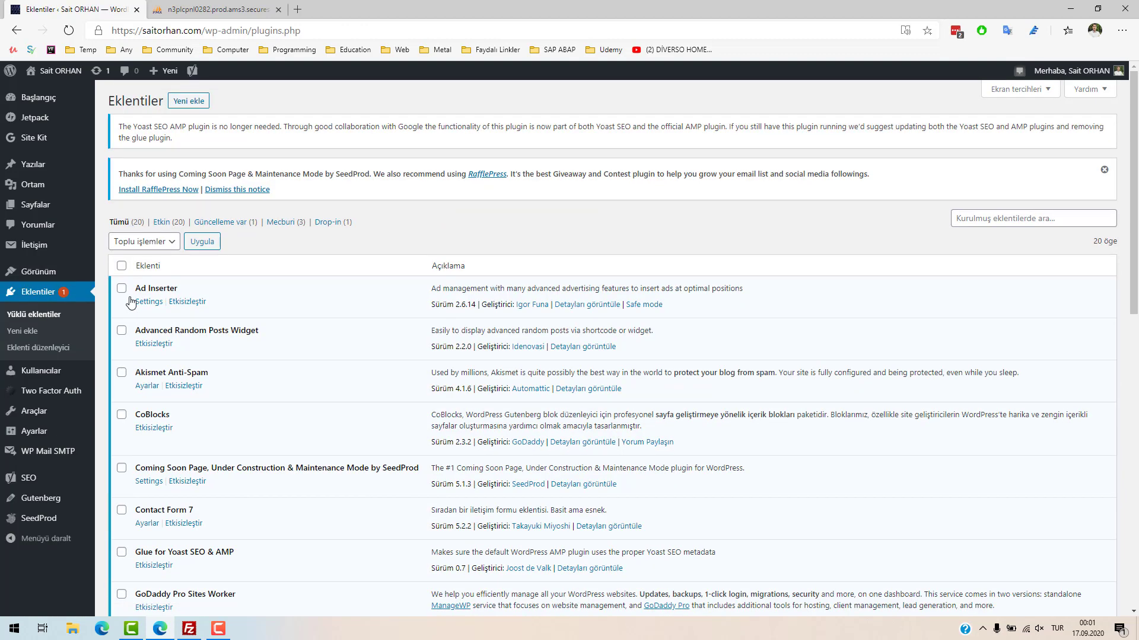
Switch to phpMyAdmin and browse the wp_options table through to its last page of rows.
{"action": "left_click", "coordinate": [207, 5]}
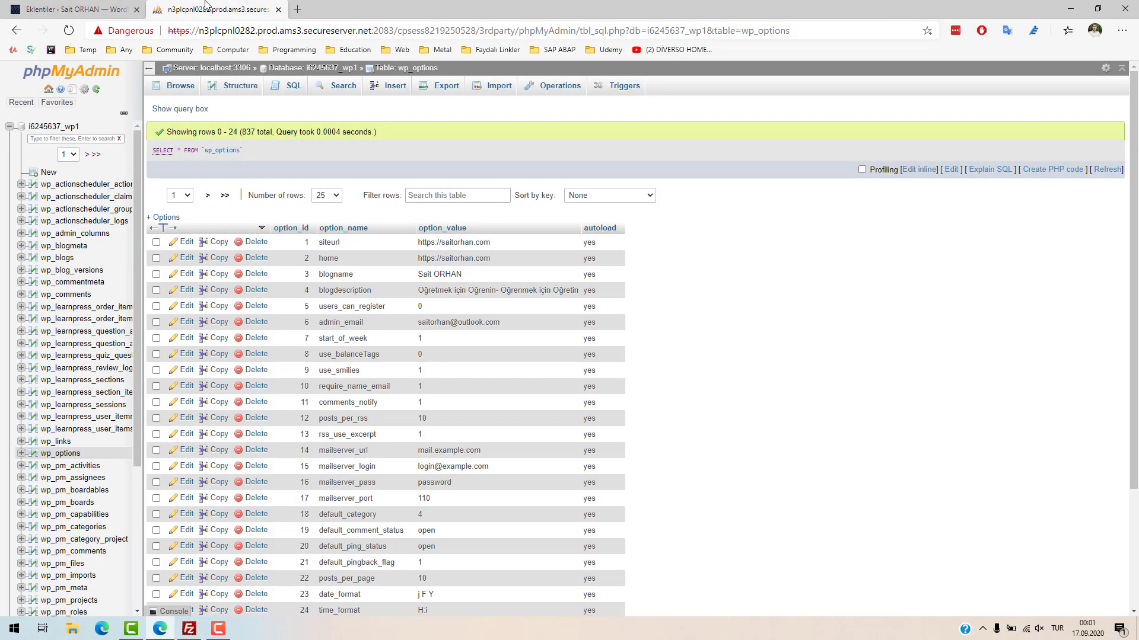
{"action": "left_click", "coordinate": [68, 454]}
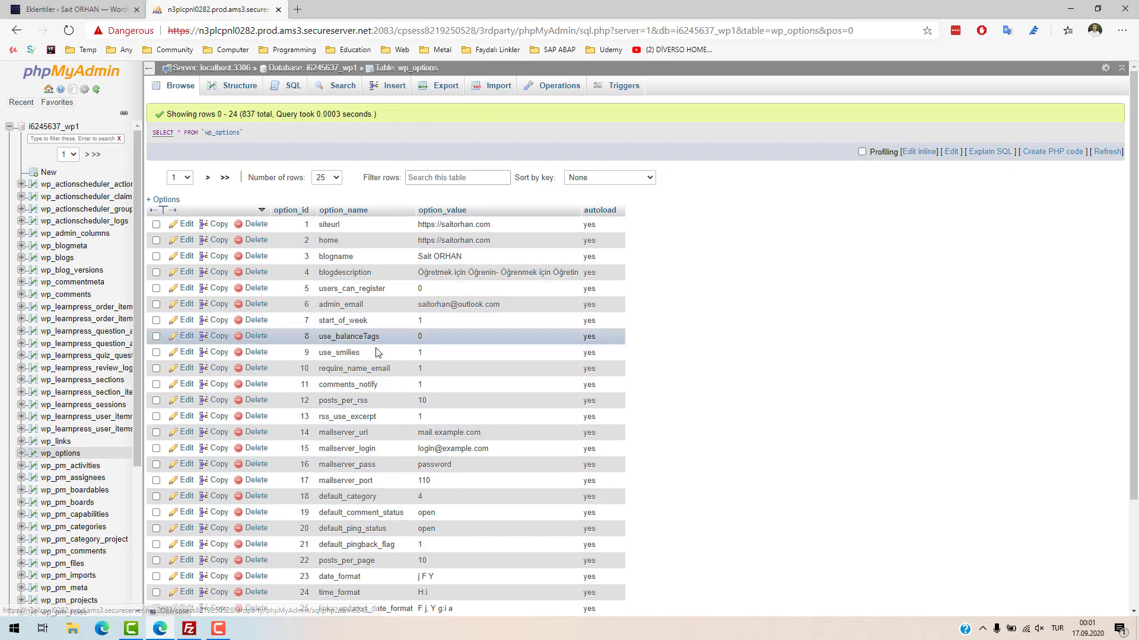
{"action": "scroll", "coordinate": [377, 360], "scroll_direction": "down", "scroll_amount": 3}
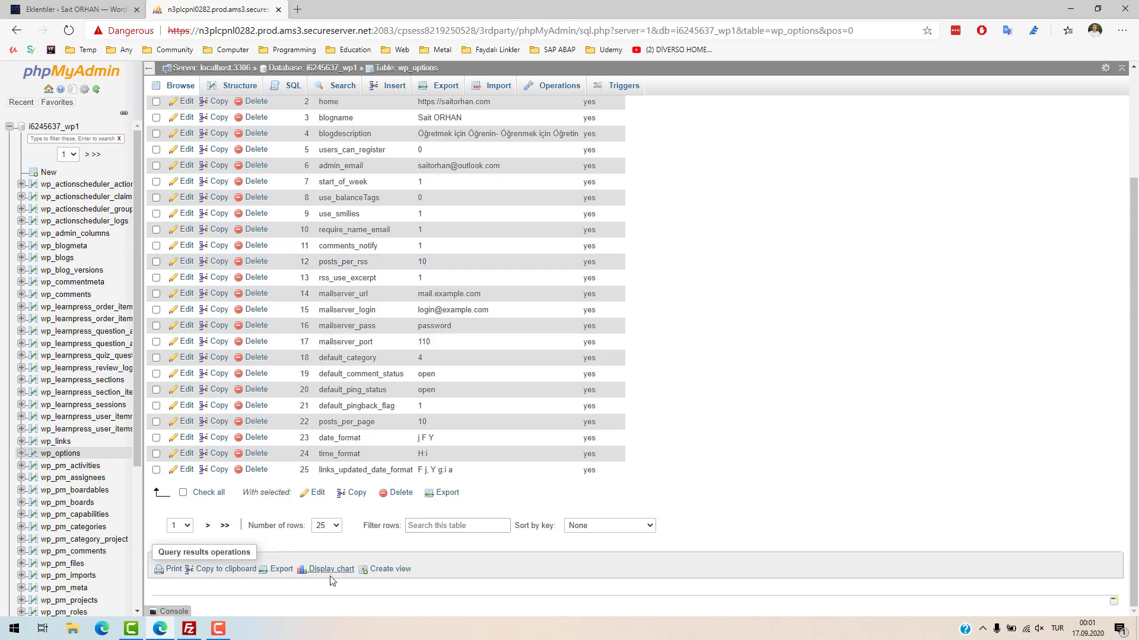
{"action": "left_click", "coordinate": [224, 526]}
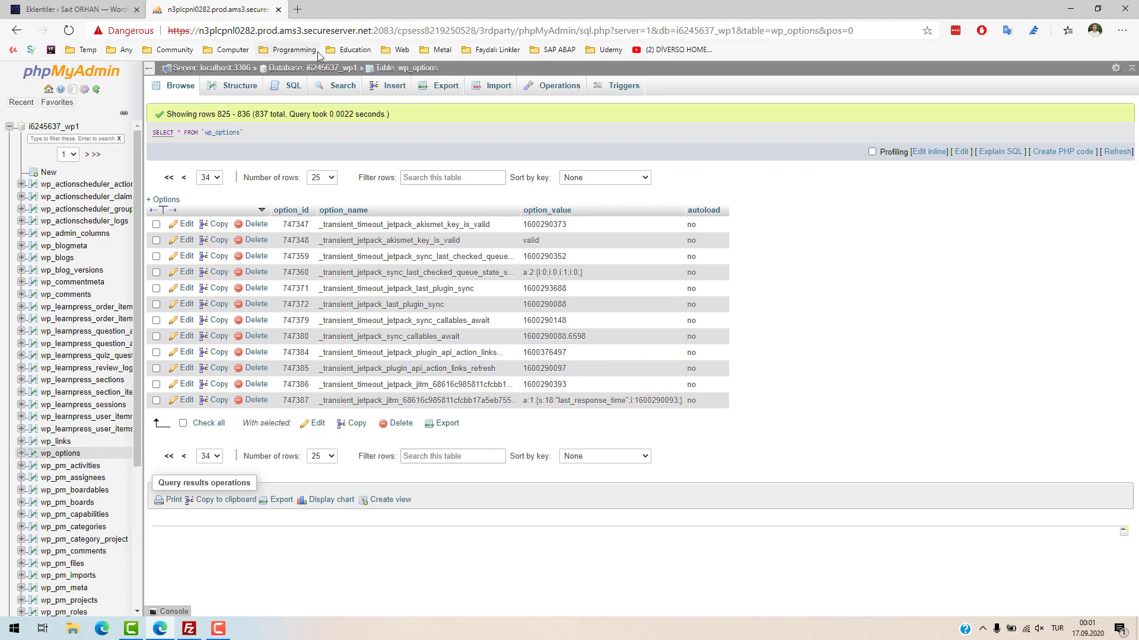
Run the SQL query SELECT * FROM `wp_options` WHERE option_name = 'active_plugins'.
{"action": "left_click", "coordinate": [290, 86]}
{"action": "left_click", "coordinate": [324, 129]}
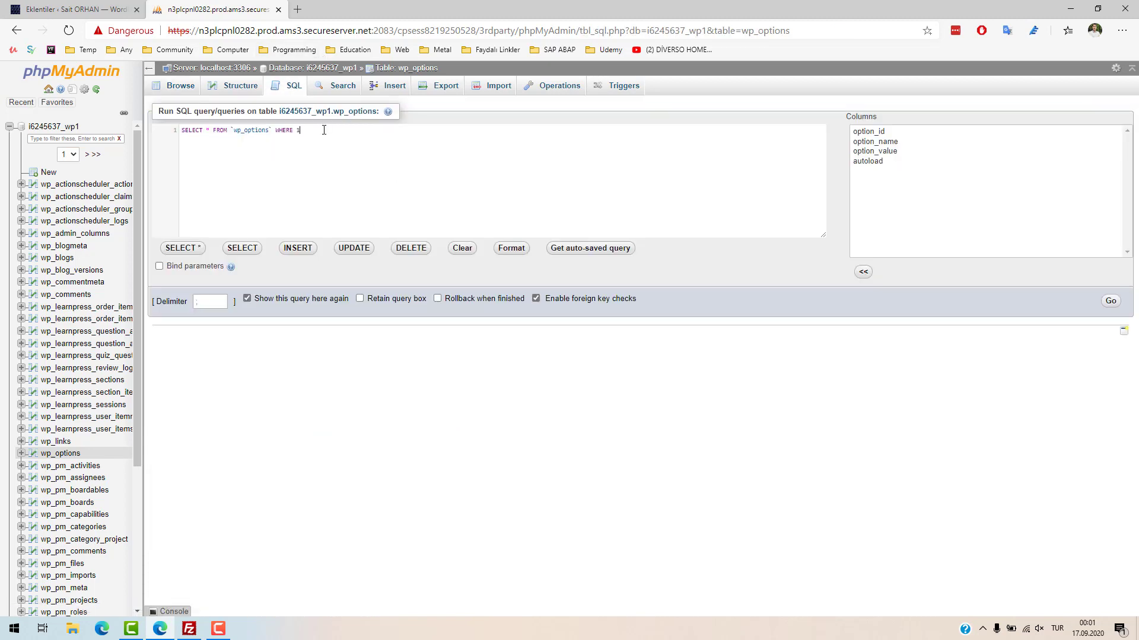
{"action": "key", "text": "BackSpace"}
{"action": "type", "text": "opti"}
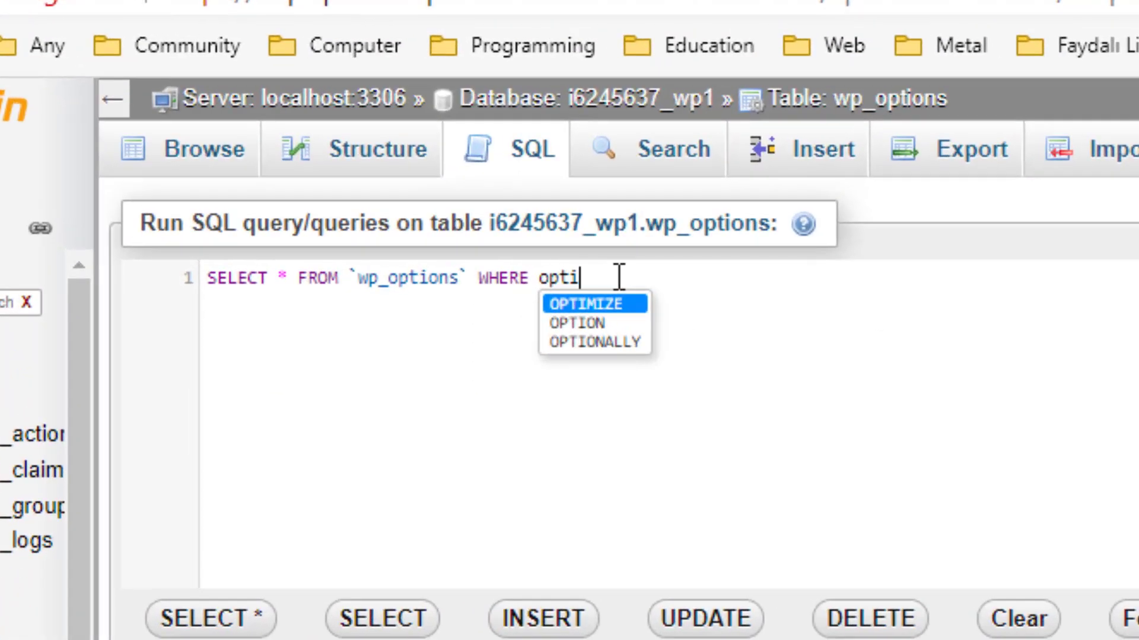
{"action": "type", "text": "on"}
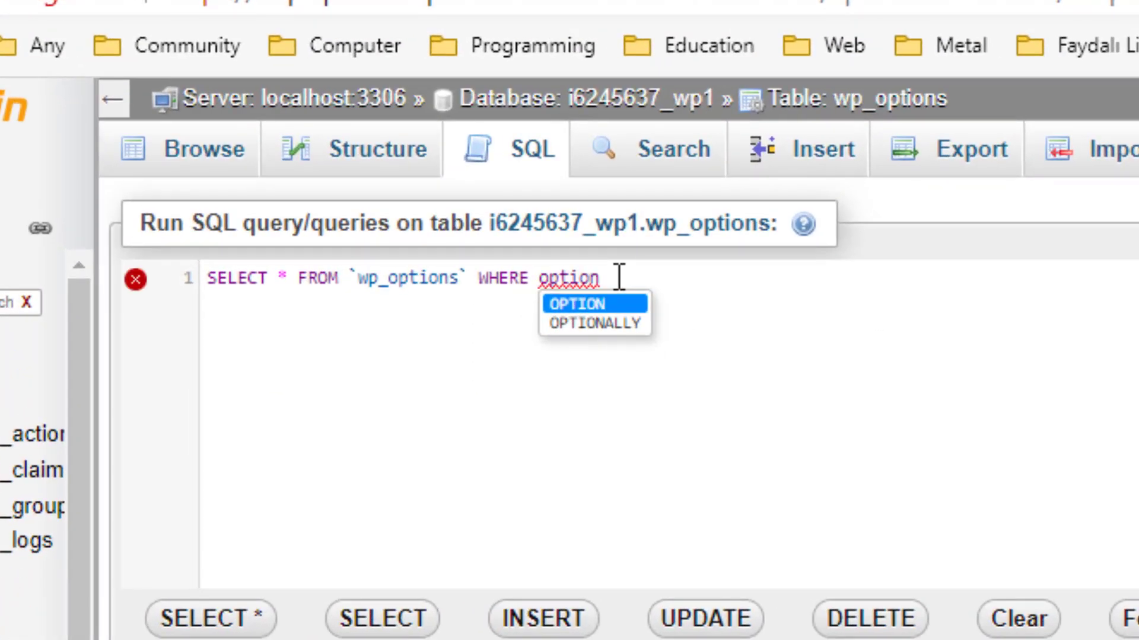
{"action": "type", "text": "_name"}
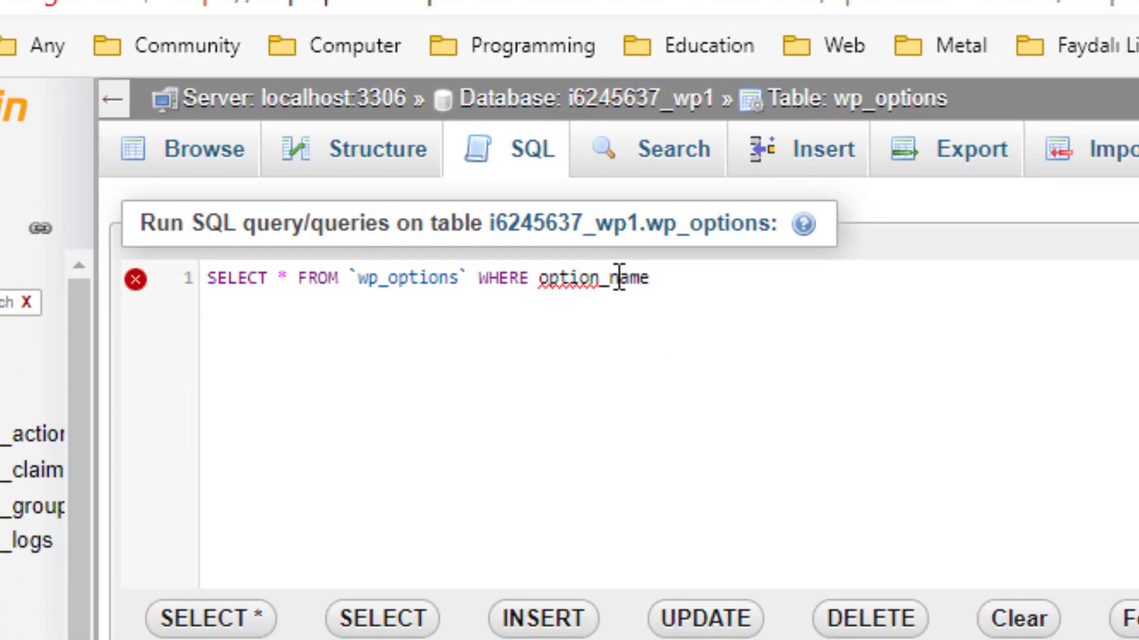
{"action": "type", "text": " = ''"}
{"action": "key", "text": "Left"}
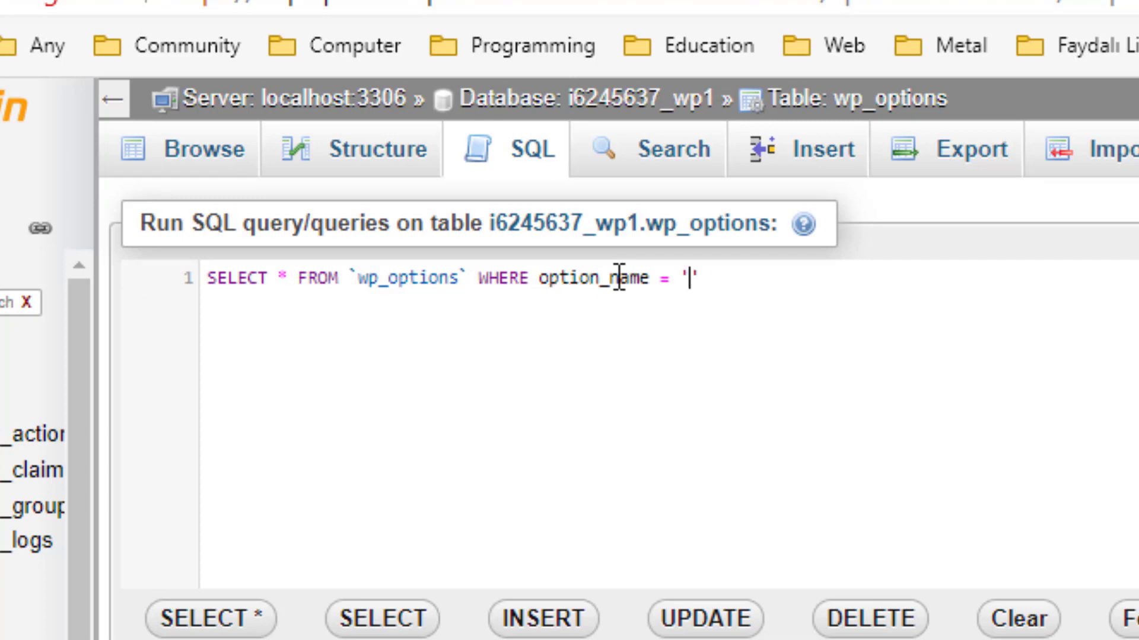
{"action": "type", "text": "active"}
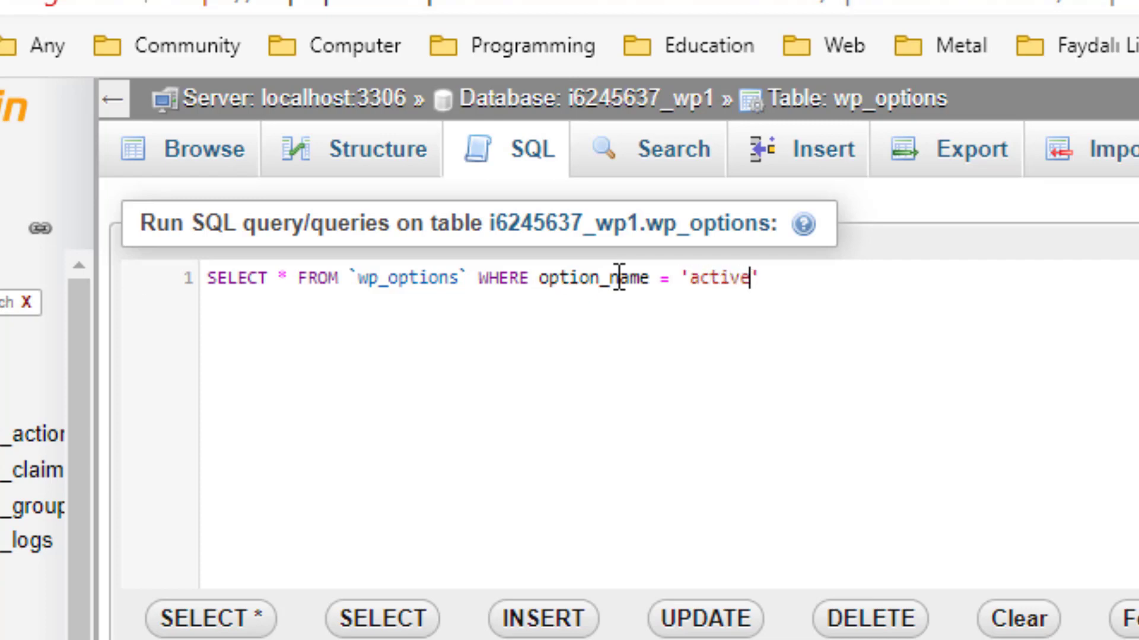
{"action": "type", "text": "_plugins"}
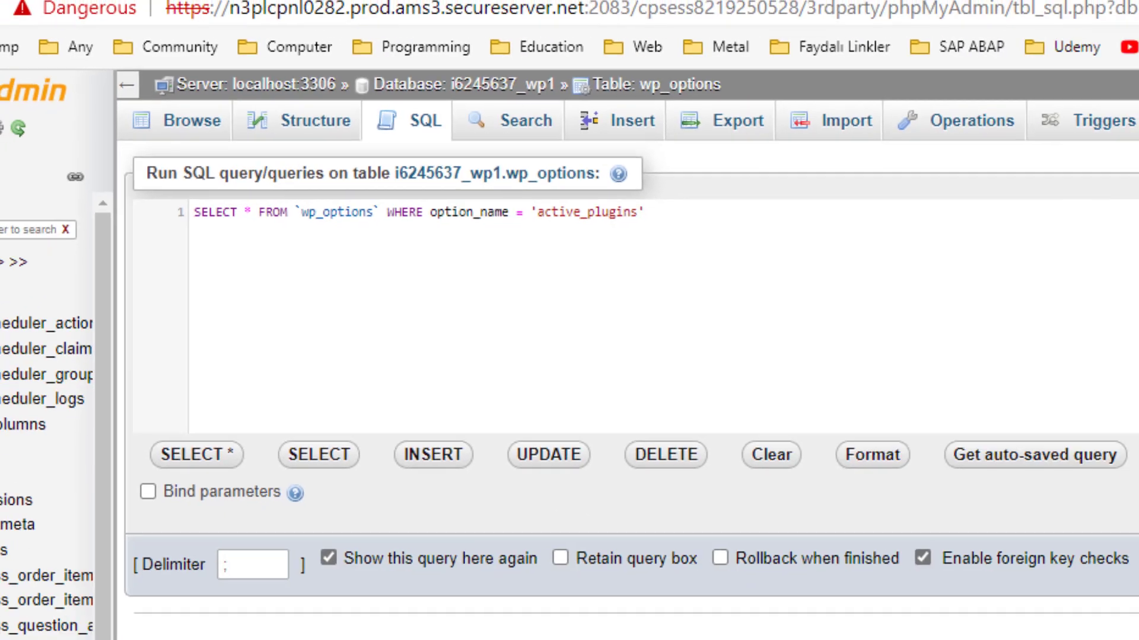
{"action": "left_click", "coordinate": [1087, 297]}
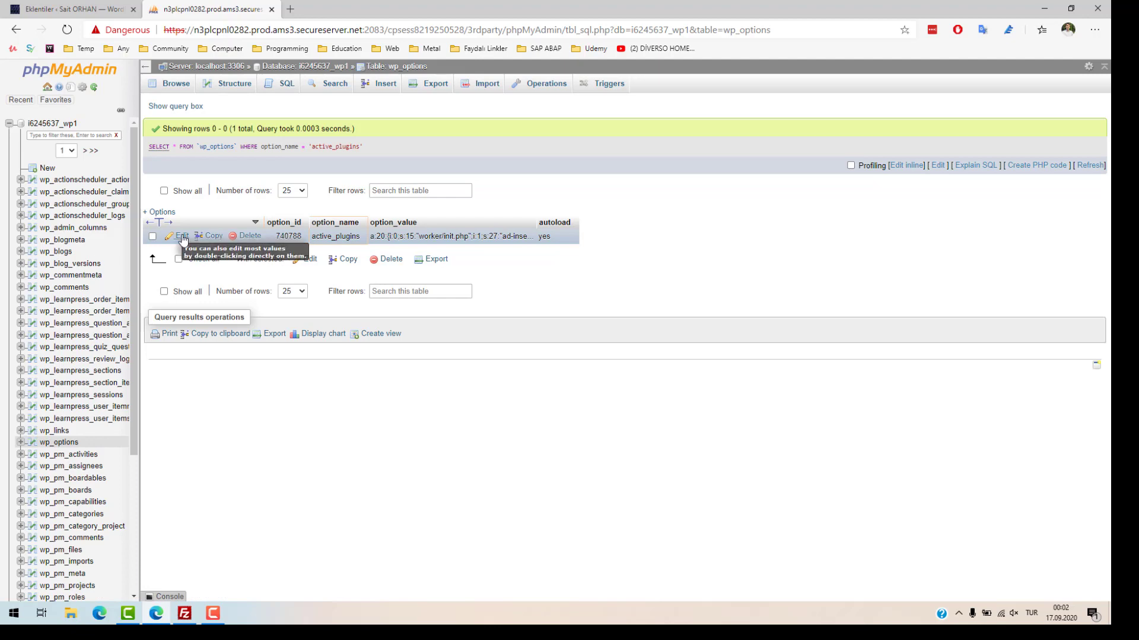
Edit the active_plugins row, change its option_name to active_plugins_ and save the record.
{"action": "left_click", "coordinate": [209, 239]}
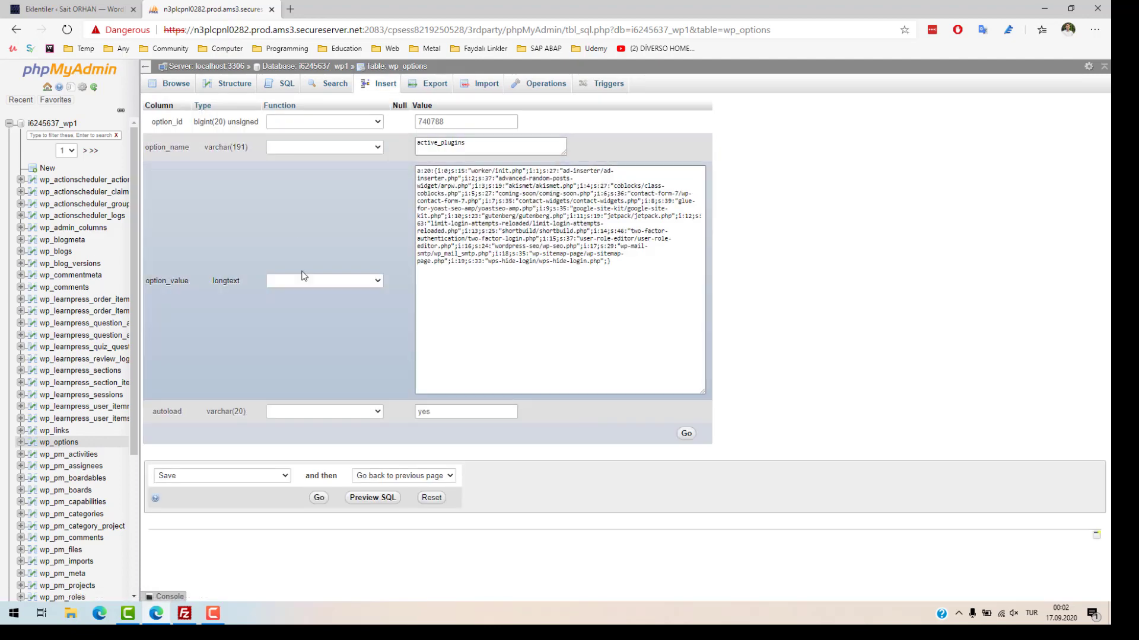
{"action": "left_click", "coordinate": [484, 145]}
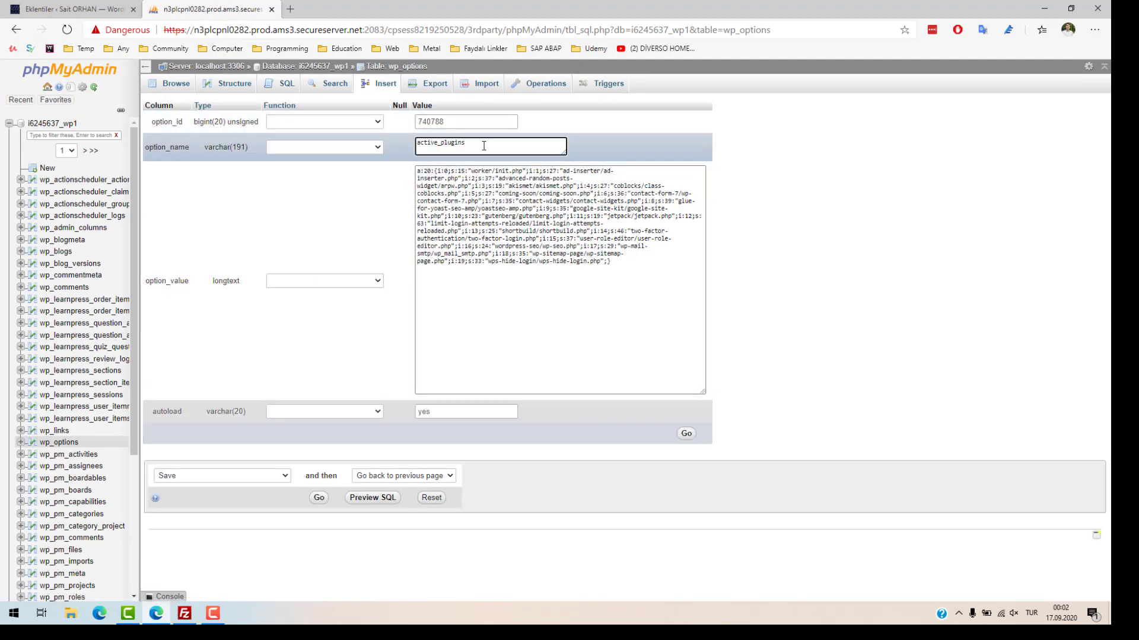
{"action": "type", "text": "_"}
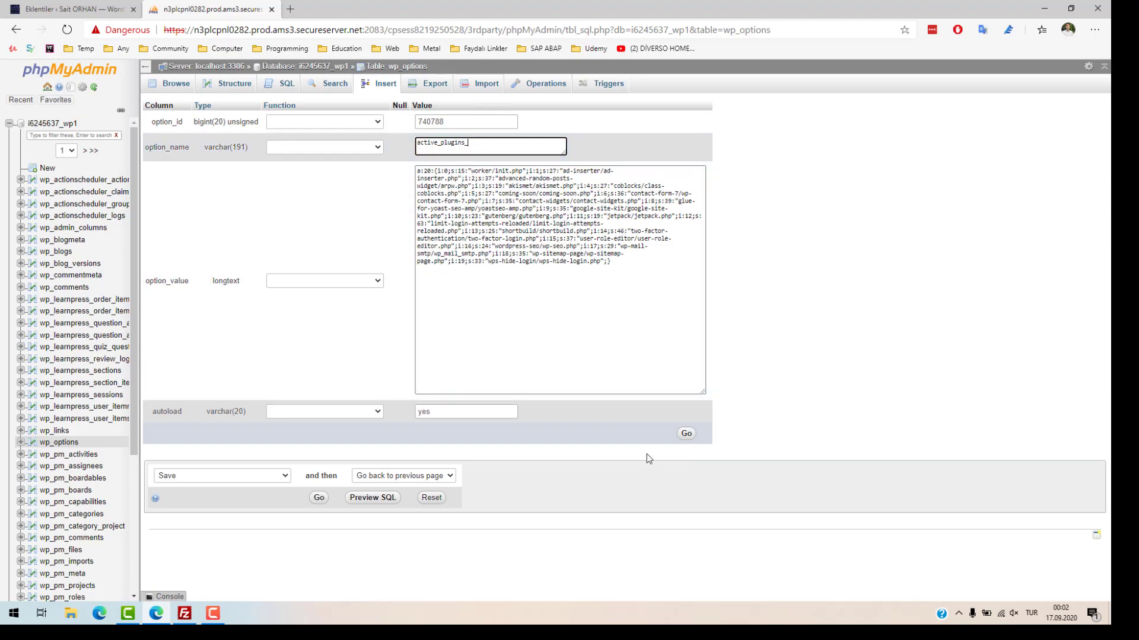
{"action": "left_click", "coordinate": [687, 436]}
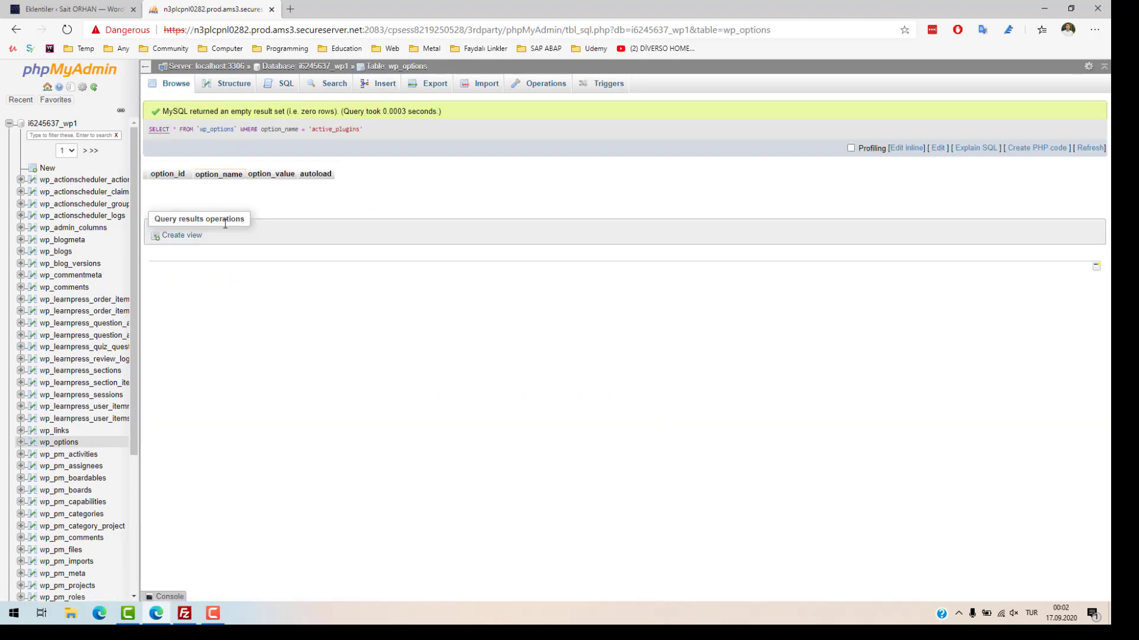
Switch to the WordPress plugins page, reload it and check the activation status of the plugins throughout the list.
{"action": "left_click", "coordinate": [107, 9]}
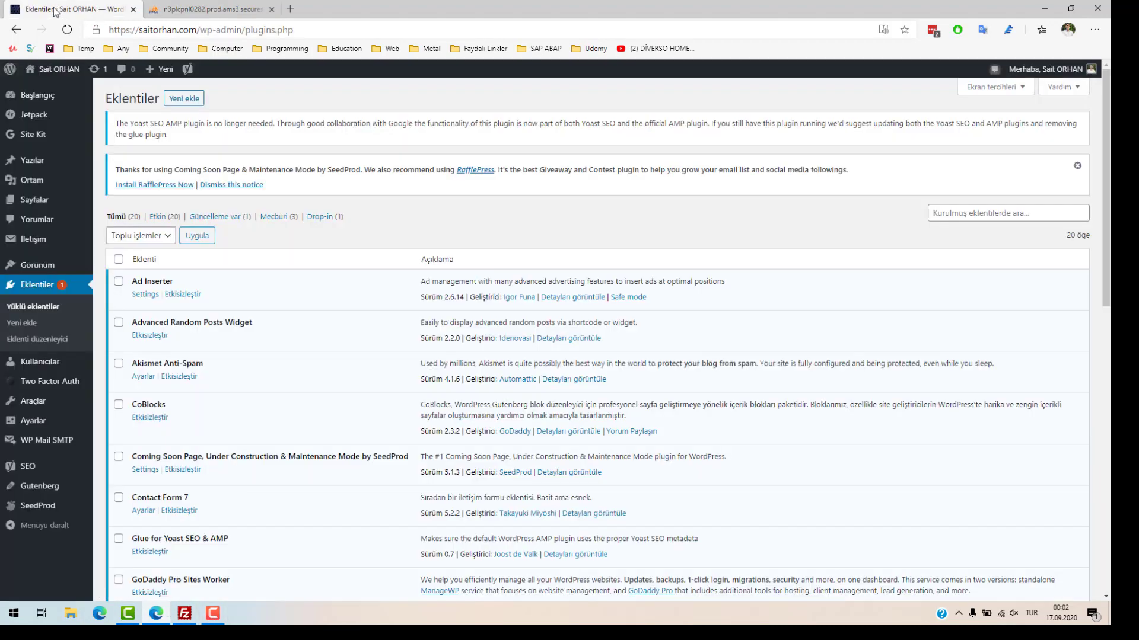
{"action": "left_click", "coordinate": [66, 29]}
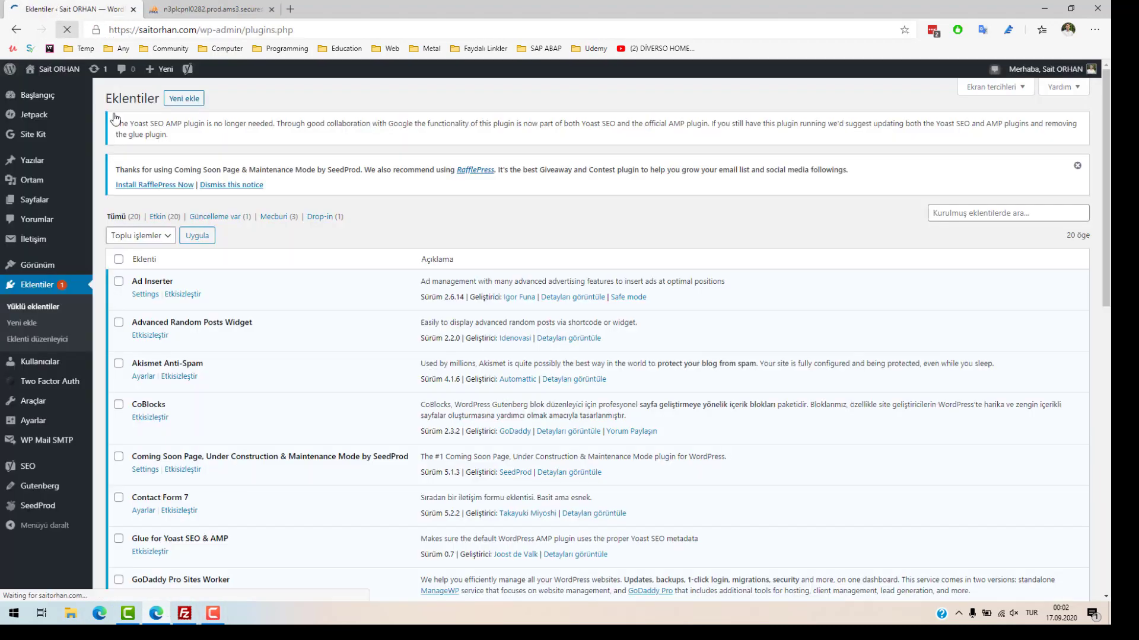
{"action": "scroll", "coordinate": [254, 309], "scroll_direction": "down", "scroll_amount": 5}
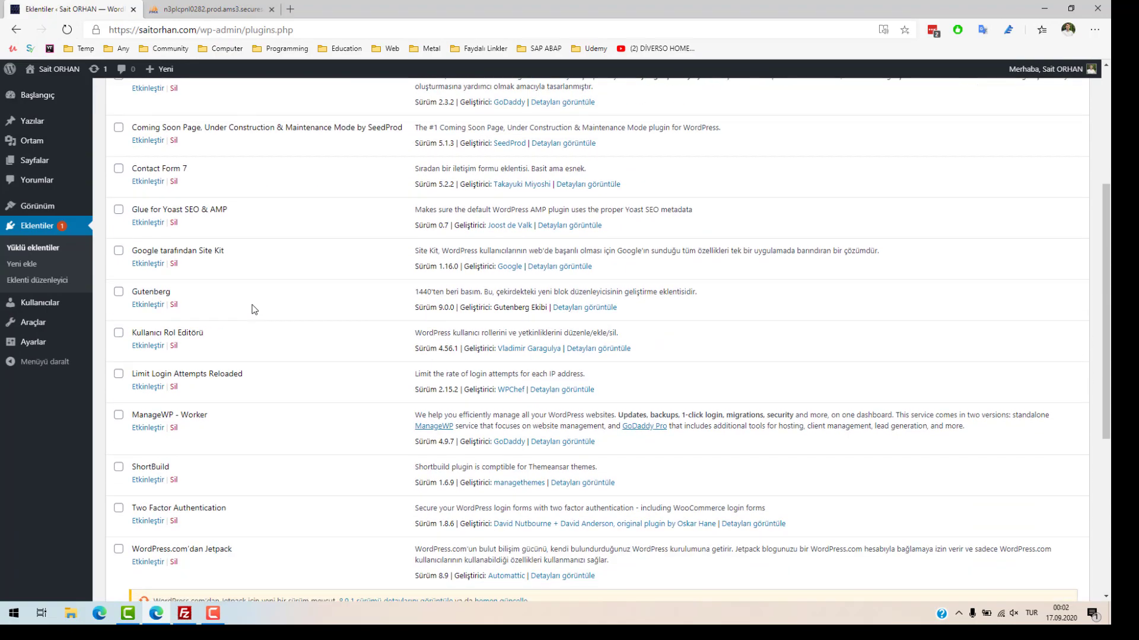
{"action": "scroll", "coordinate": [253, 309], "scroll_direction": "down", "scroll_amount": 3}
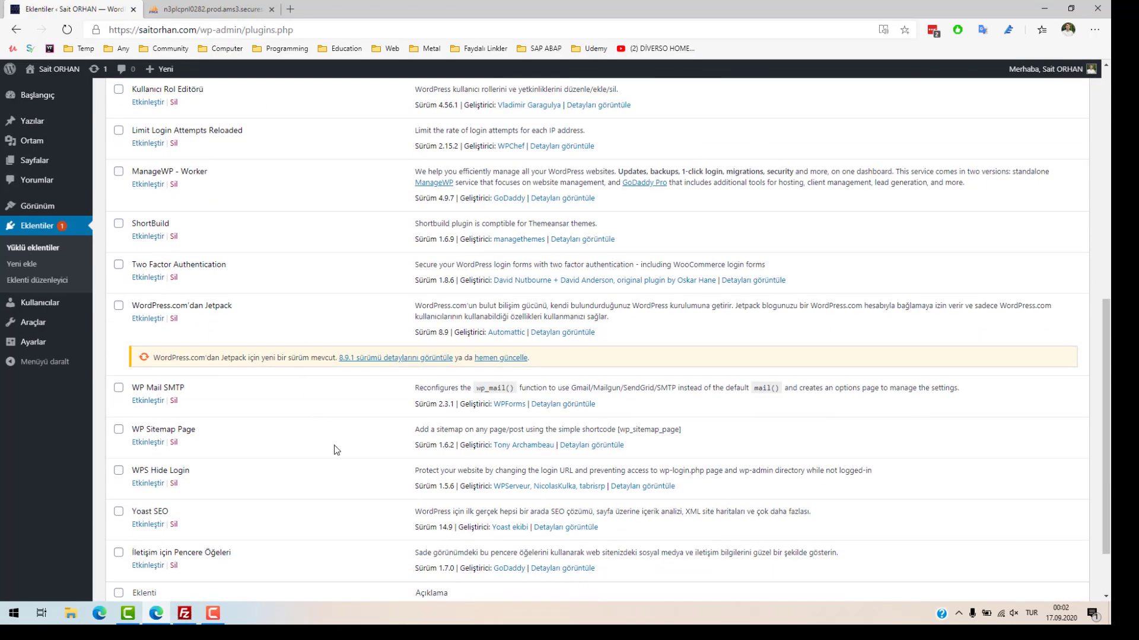
{"action": "scroll", "coordinate": [358, 437], "scroll_direction": "up", "scroll_amount": 7}
{"action": "scroll", "coordinate": [287, 336], "scroll_direction": "down", "scroll_amount": 8}
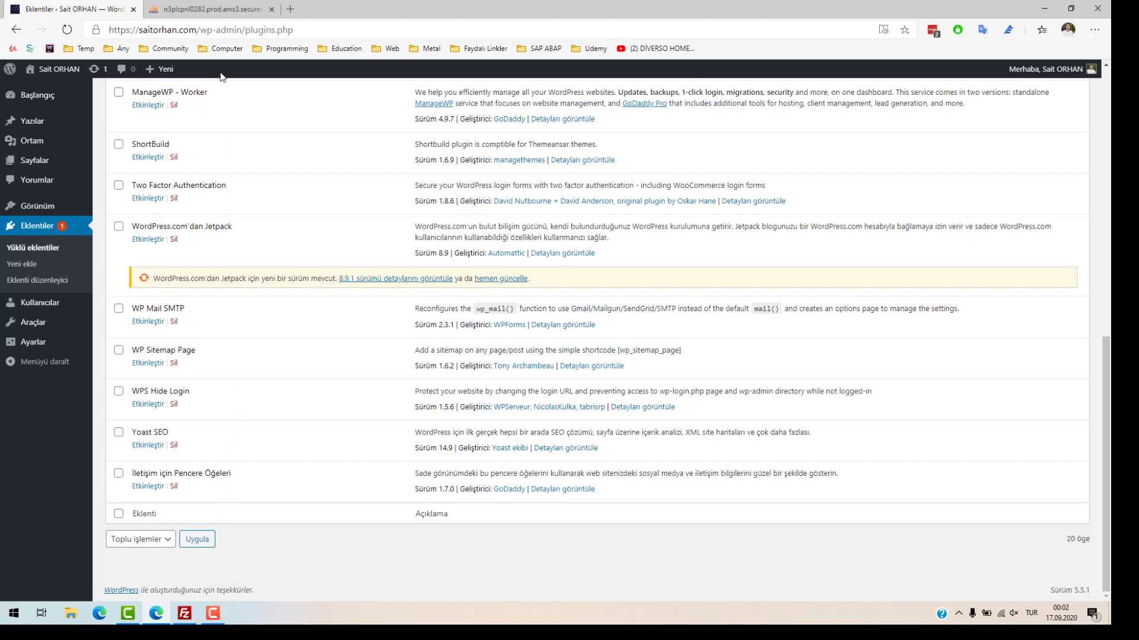
Return to phpMyAdmin and run the SQL query SELECT * FROM `wp_options` WHERE option_name = 'active_plugins_'.
{"action": "left_click", "coordinate": [208, 9]}
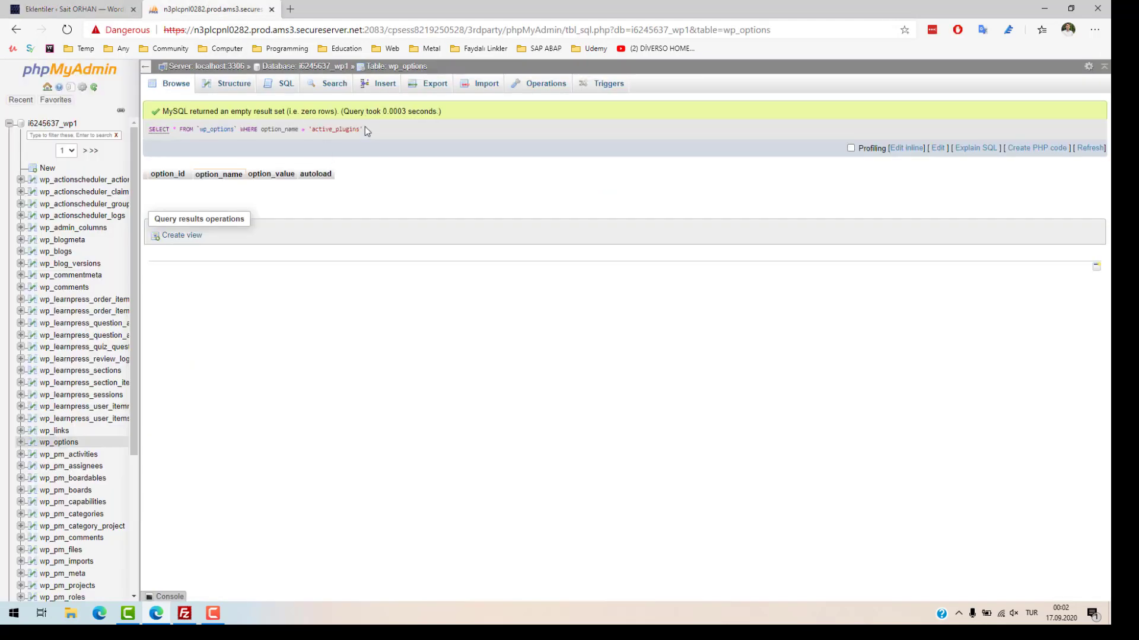
{"action": "left_click", "coordinate": [283, 84]}
{"action": "type", "text": "op"}
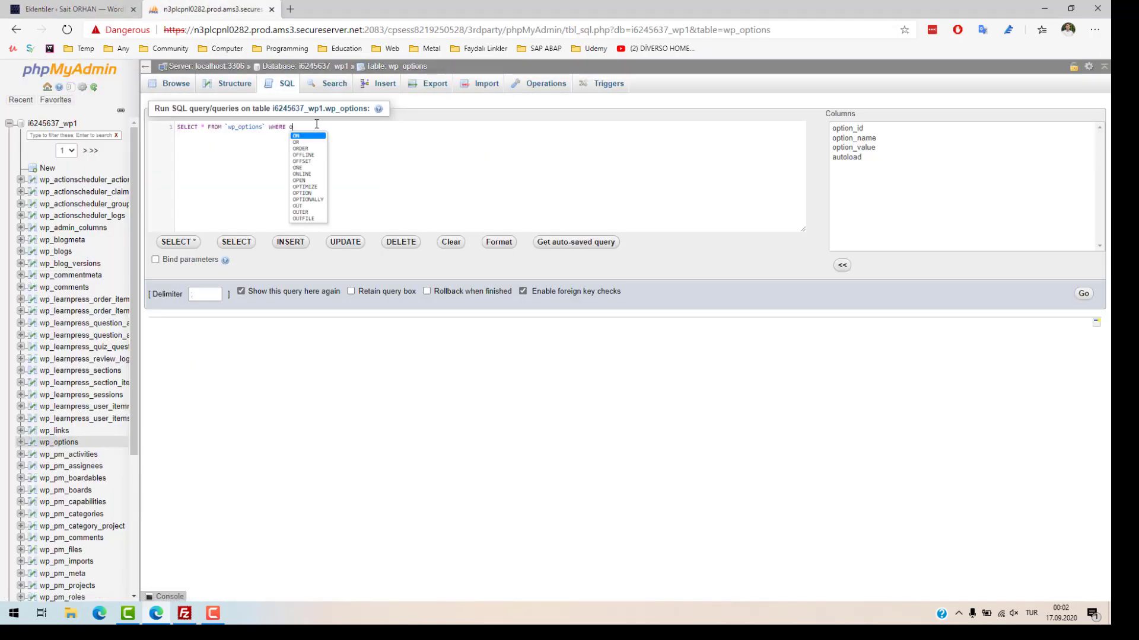
{"action": "type", "text": "ti"}
{"action": "type", "text": "on"}
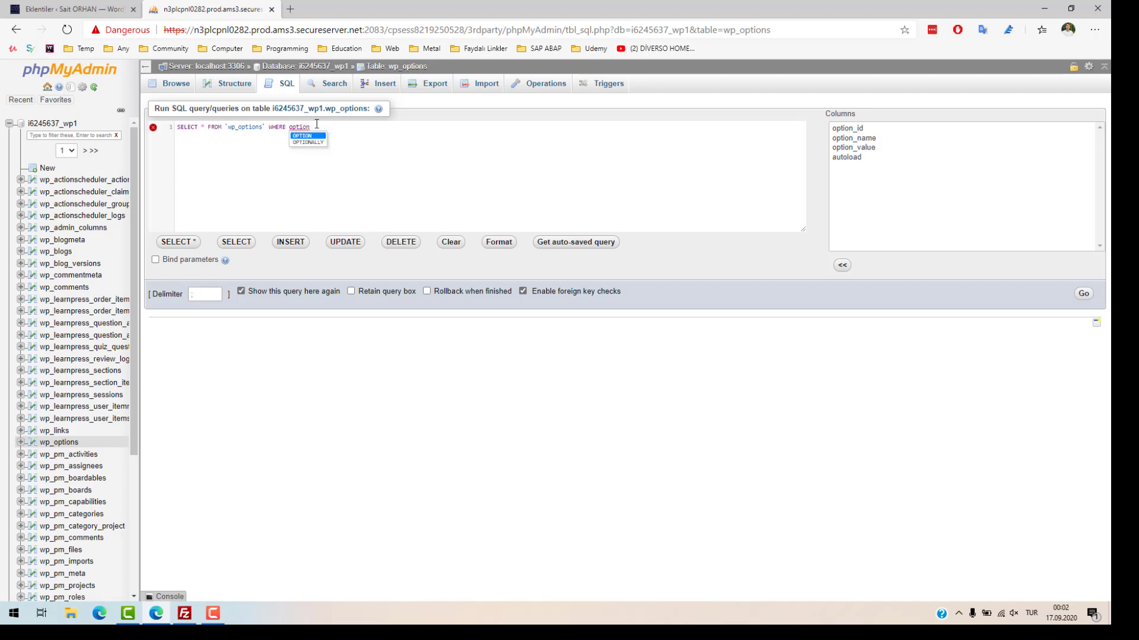
{"action": "type", "text": "_name = 'active_plugins_"}
{"action": "left_click", "coordinate": [1080, 294]}
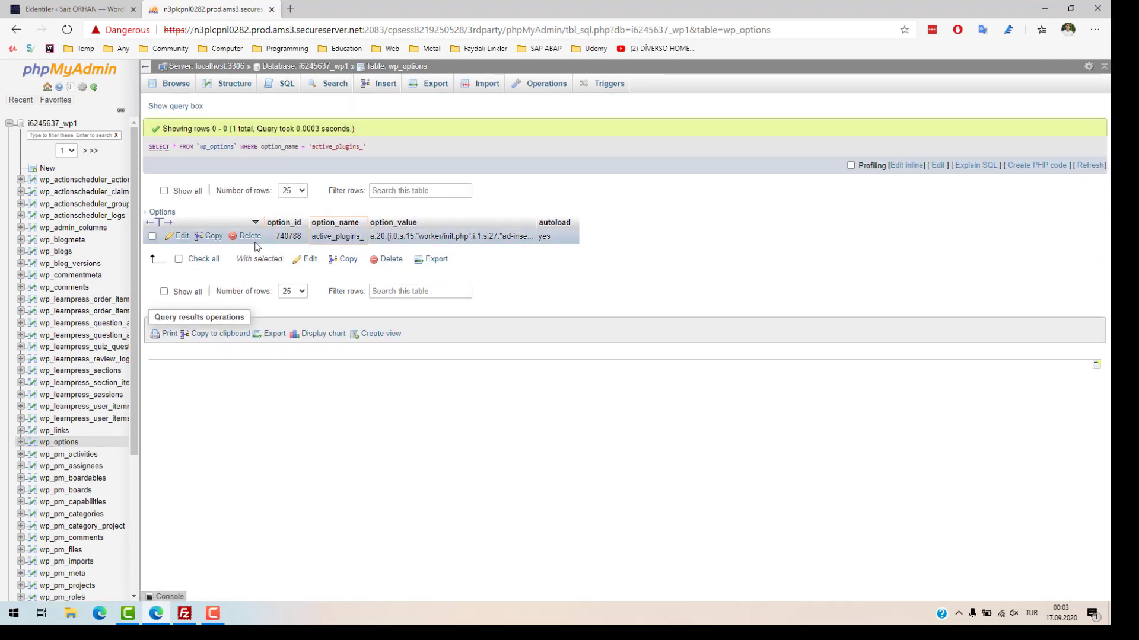
Edit the active_plugins_ row, restore its option_name to active_plugins and save the record.
{"action": "left_click", "coordinate": [182, 236]}
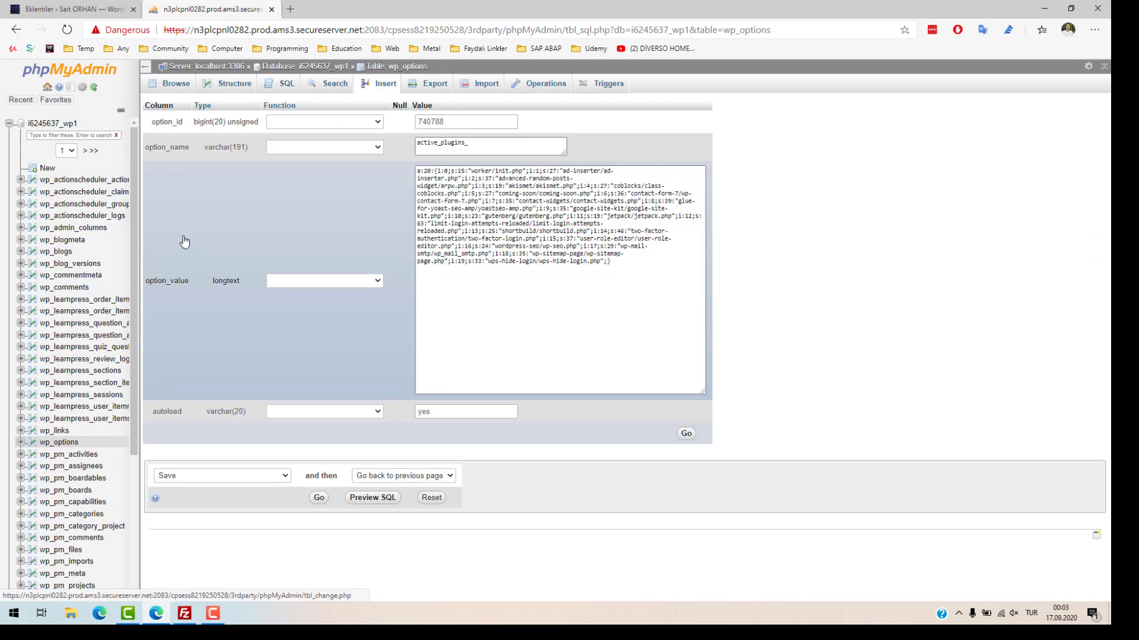
{"action": "left_click", "coordinate": [501, 144]}
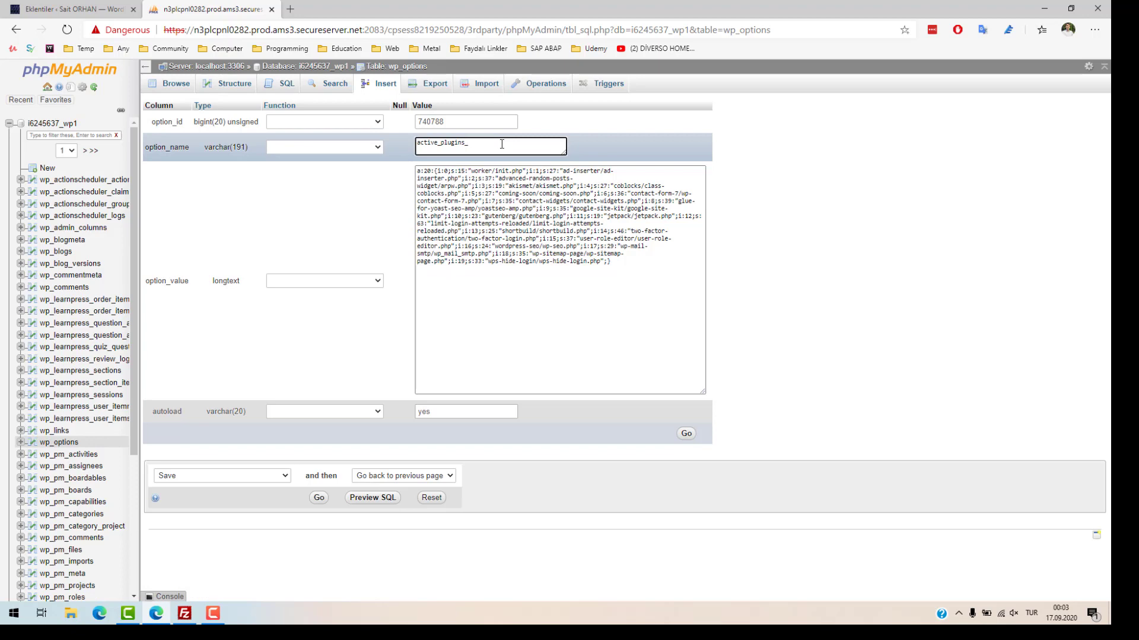
{"action": "left_click", "coordinate": [686, 434]}
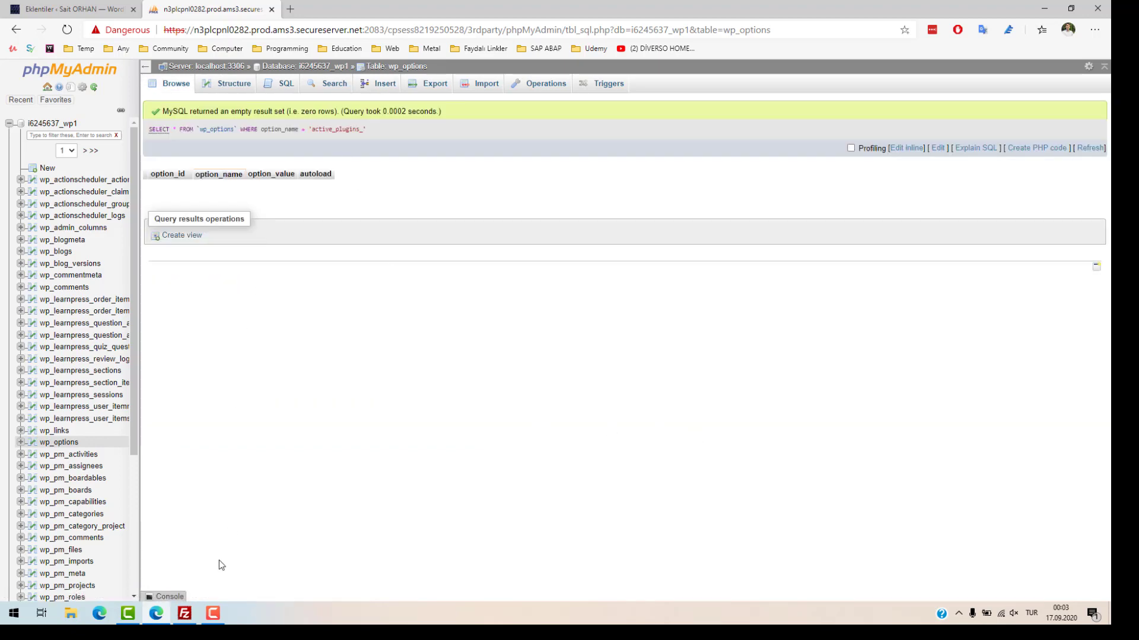
Reload the WordPress plugins page and check which plugins are active after restoring the option name.
{"action": "left_click", "coordinate": [74, 9]}
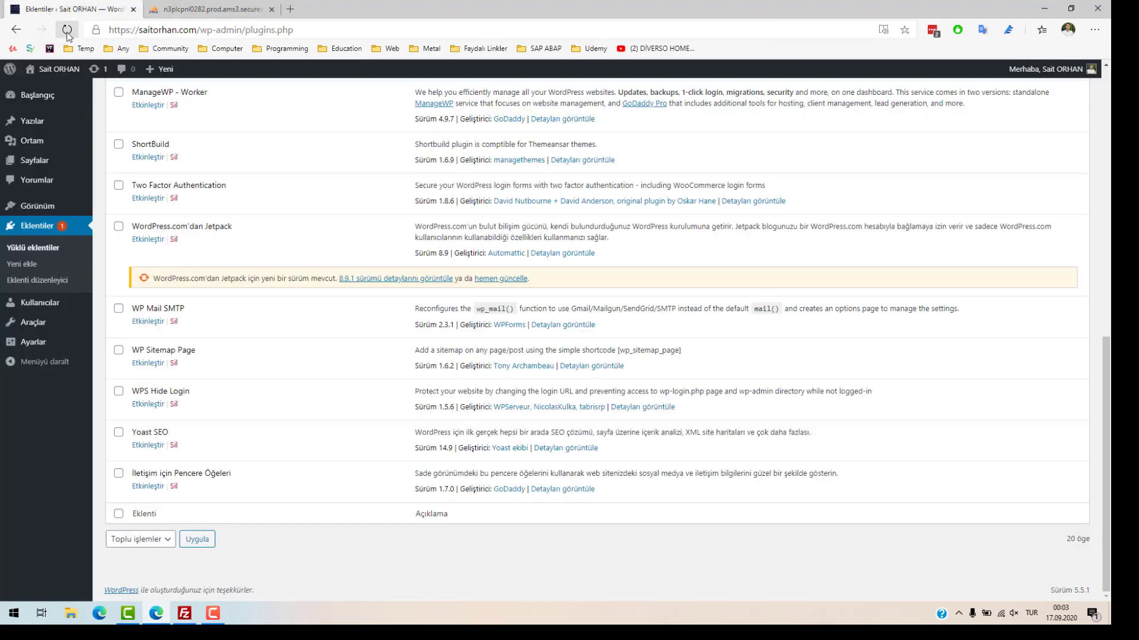
{"action": "left_click", "coordinate": [67, 29]}
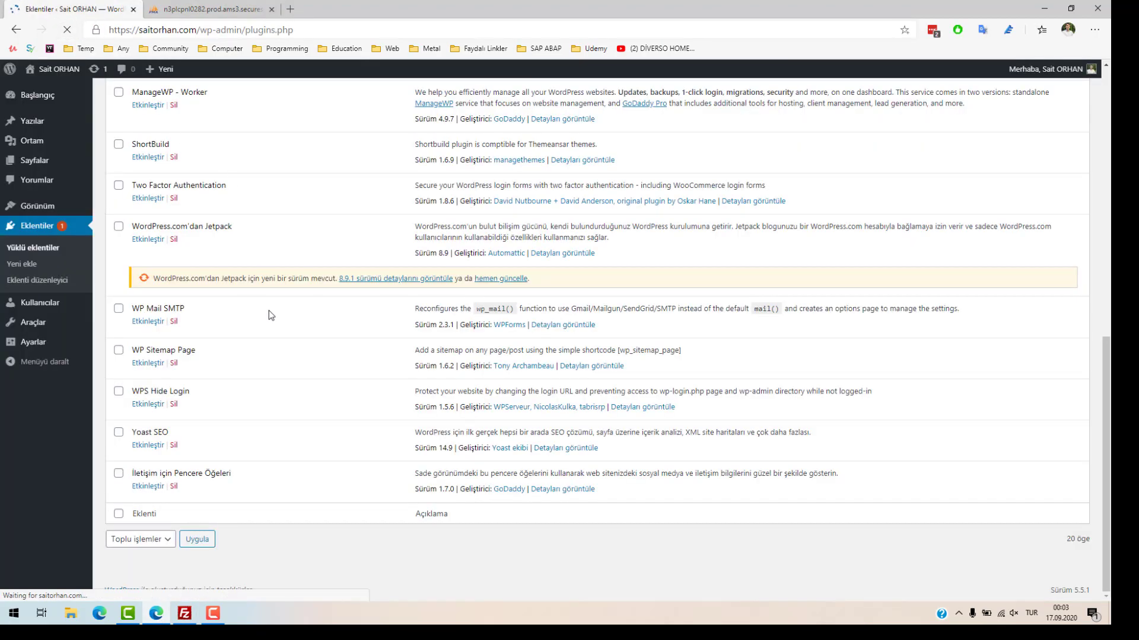
{"action": "scroll", "coordinate": [246, 317], "scroll_direction": "up", "scroll_amount": 6}
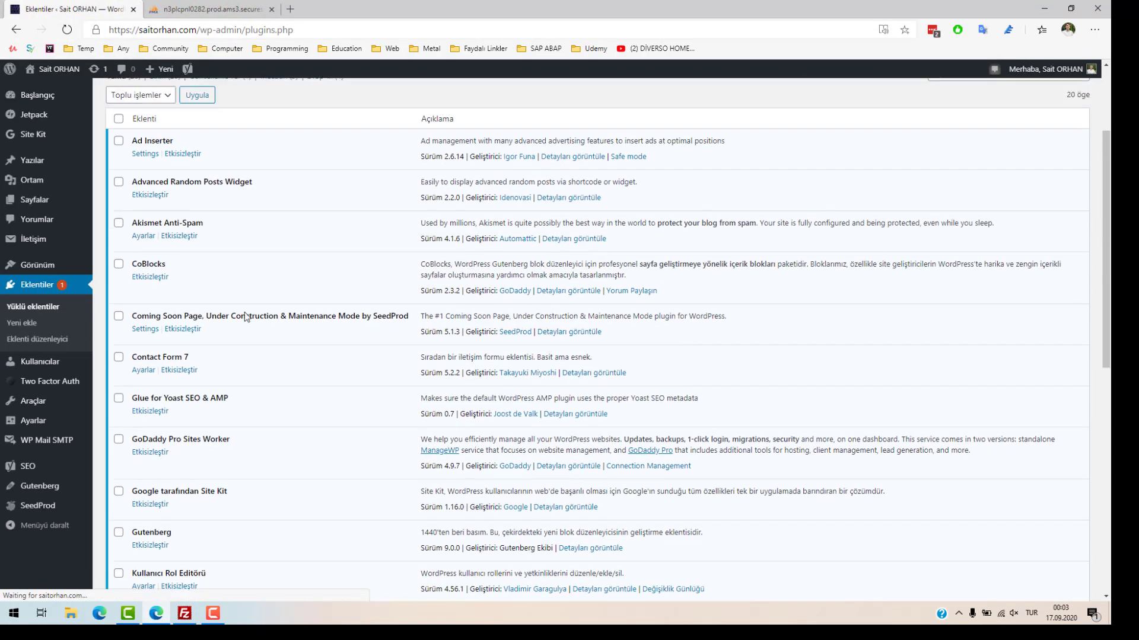
{"action": "scroll", "coordinate": [243, 303], "scroll_direction": "up", "scroll_amount": 3}
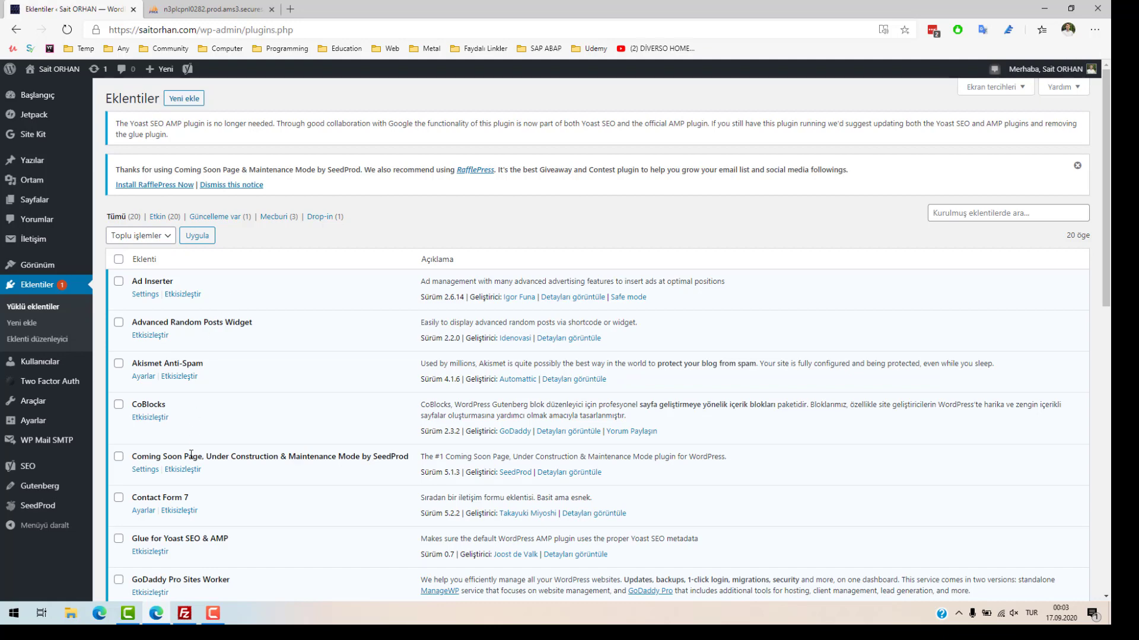
In phpMyAdmin, query wp_options for the row WHERE option_name = 'active_plugins' and open that record for editing.
{"action": "left_click", "coordinate": [205, 10]}
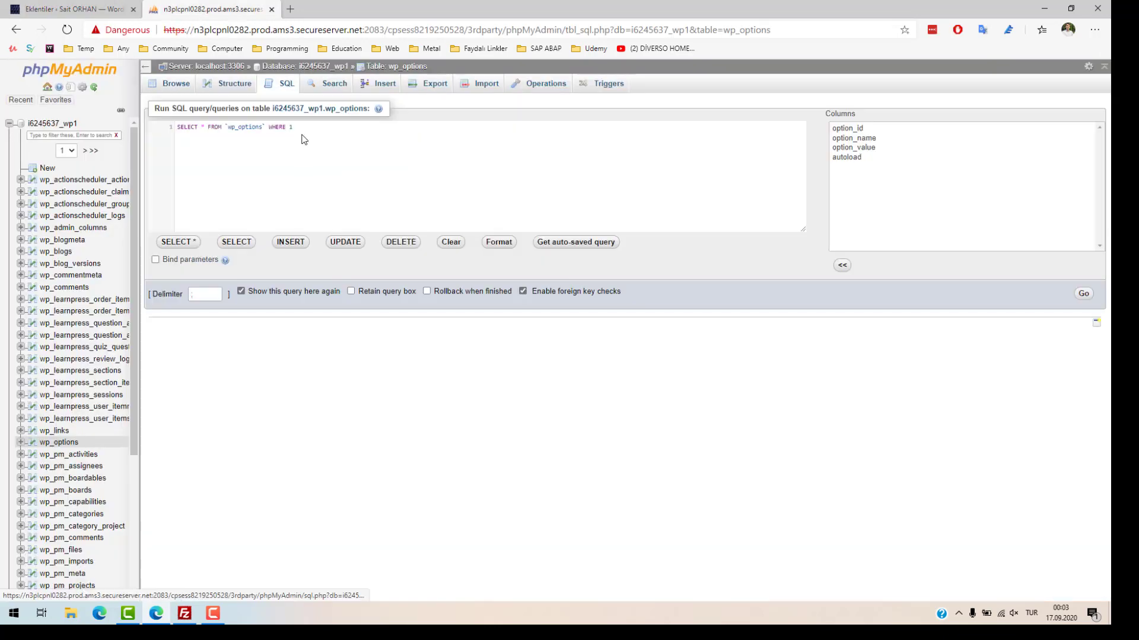
{"action": "key", "text": "BackSpace"}
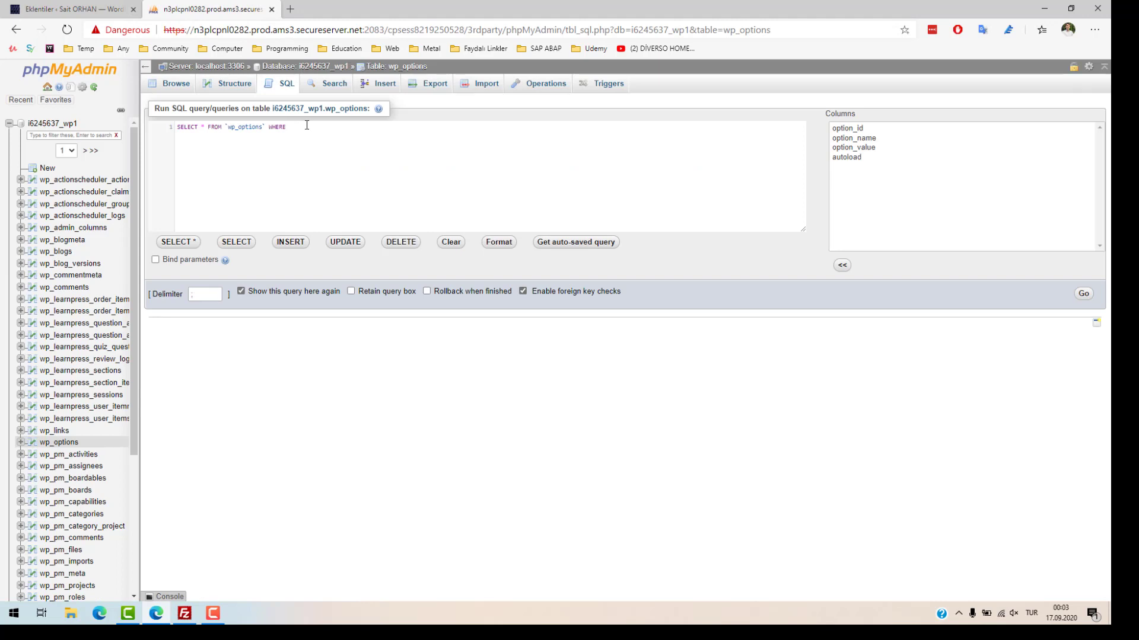
{"action": "type", "text": "option_name"}
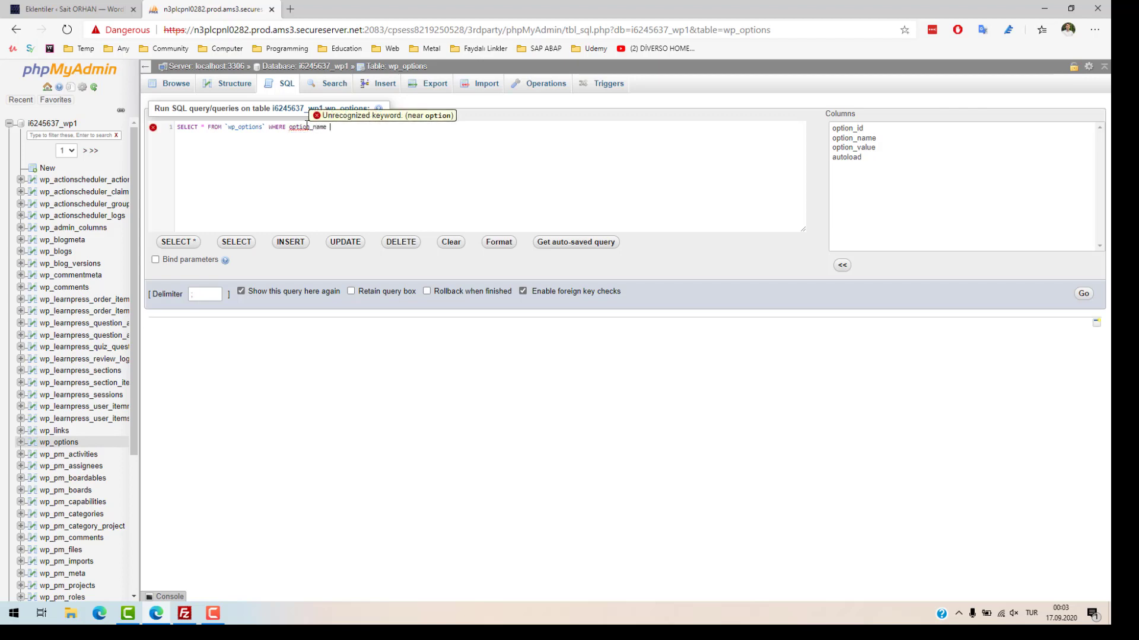
{"action": "type", "text": " = "}
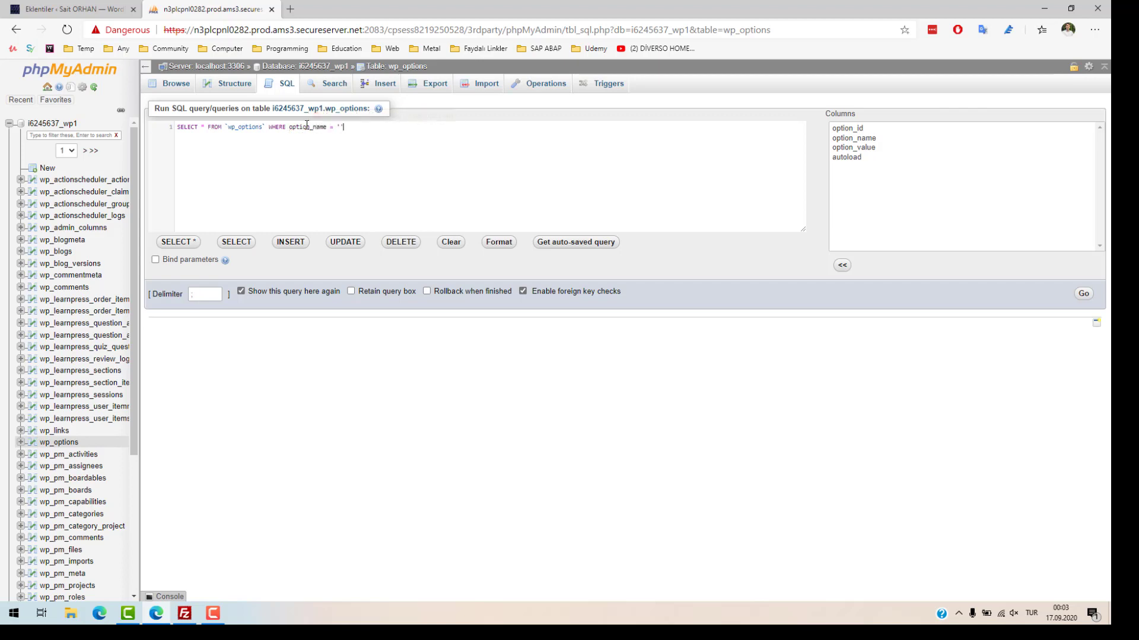
{"action": "type", "text": "'active_plugins"}
{"action": "left_click", "coordinate": [1087, 299]}
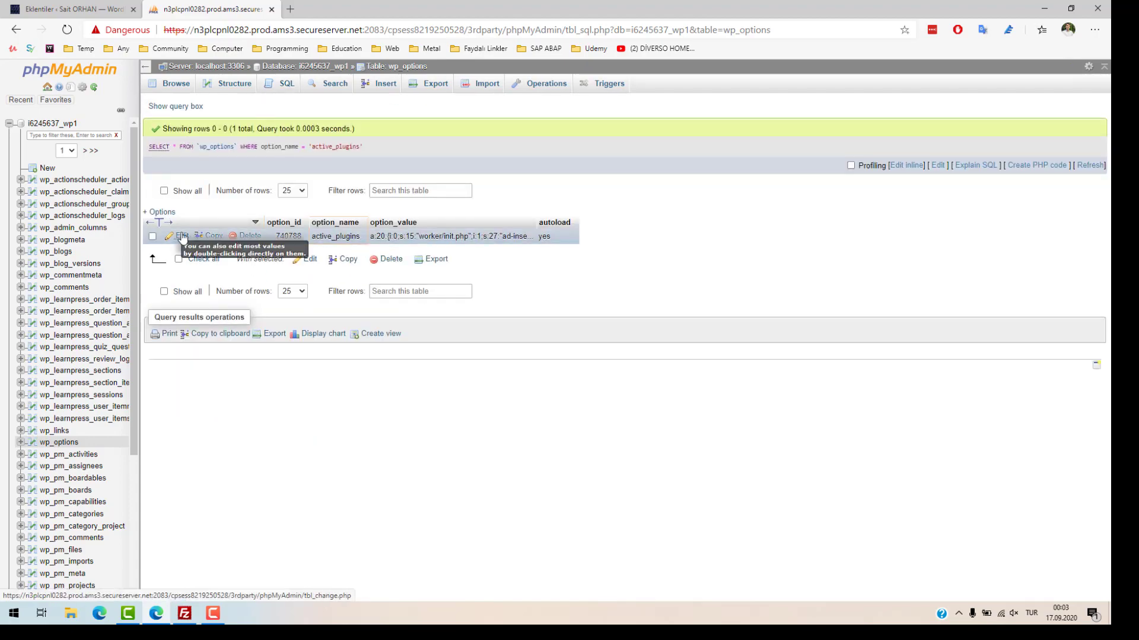
{"action": "left_click", "coordinate": [180, 236]}
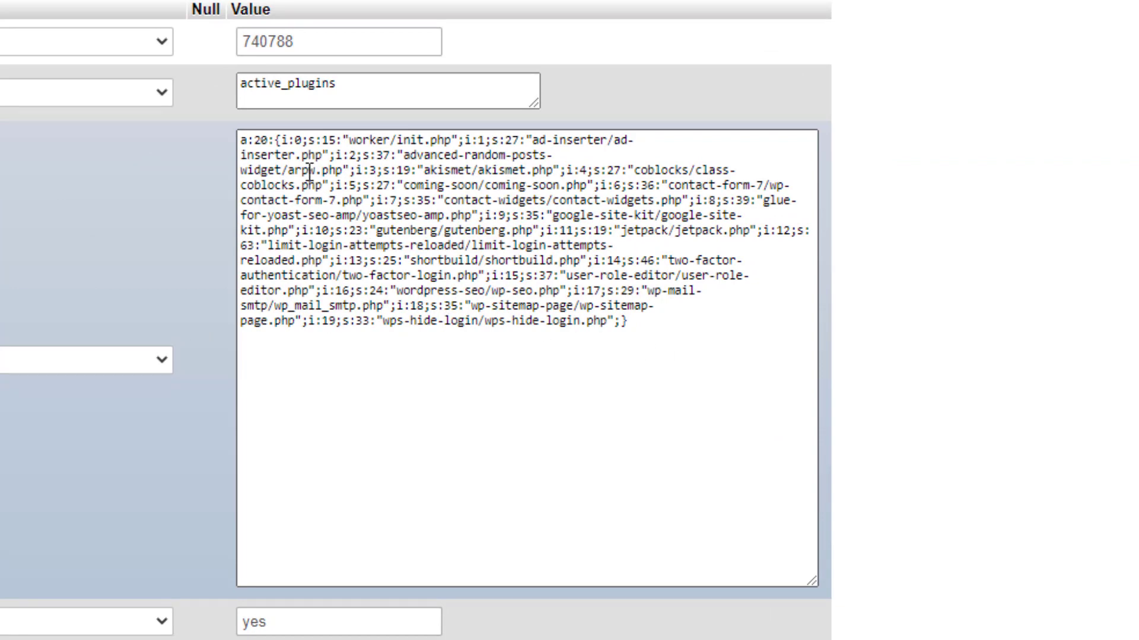
Examine the option_value text: the leading array count, the index of each entry, the worker/init.php plugin path and the semicolon separators.
{"action": "left_click", "coordinate": [267, 142]}
{"action": "double_click", "coordinate": [267, 141]}
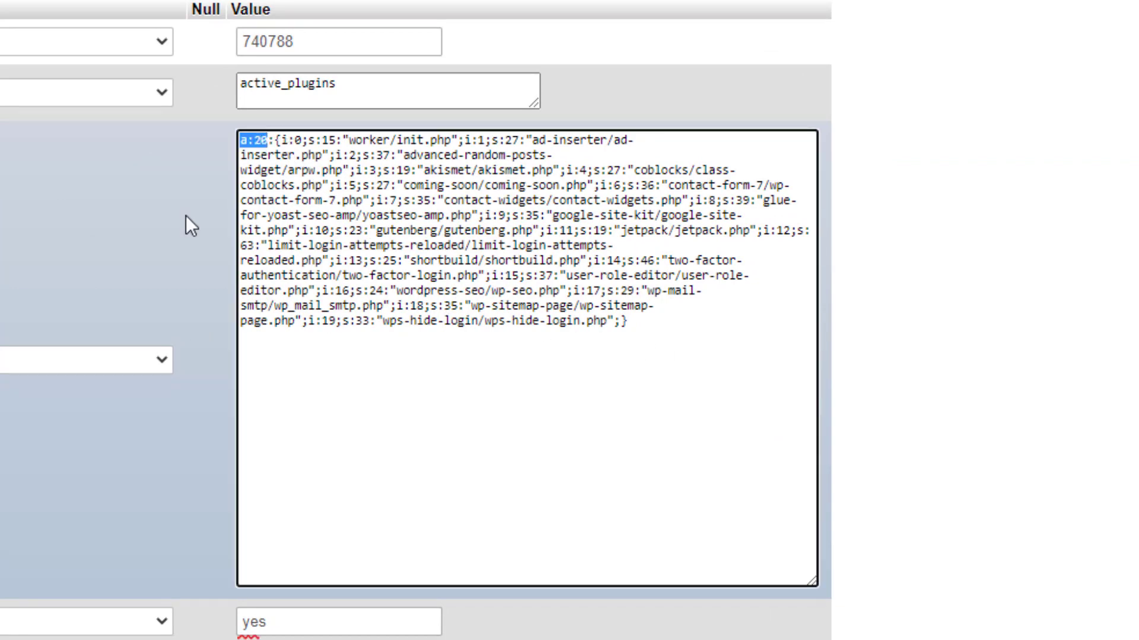
{"action": "left_click", "coordinate": [643, 321]}
{"action": "left_click_drag", "start_coordinate": [282, 141], "coordinate": [304, 141]}
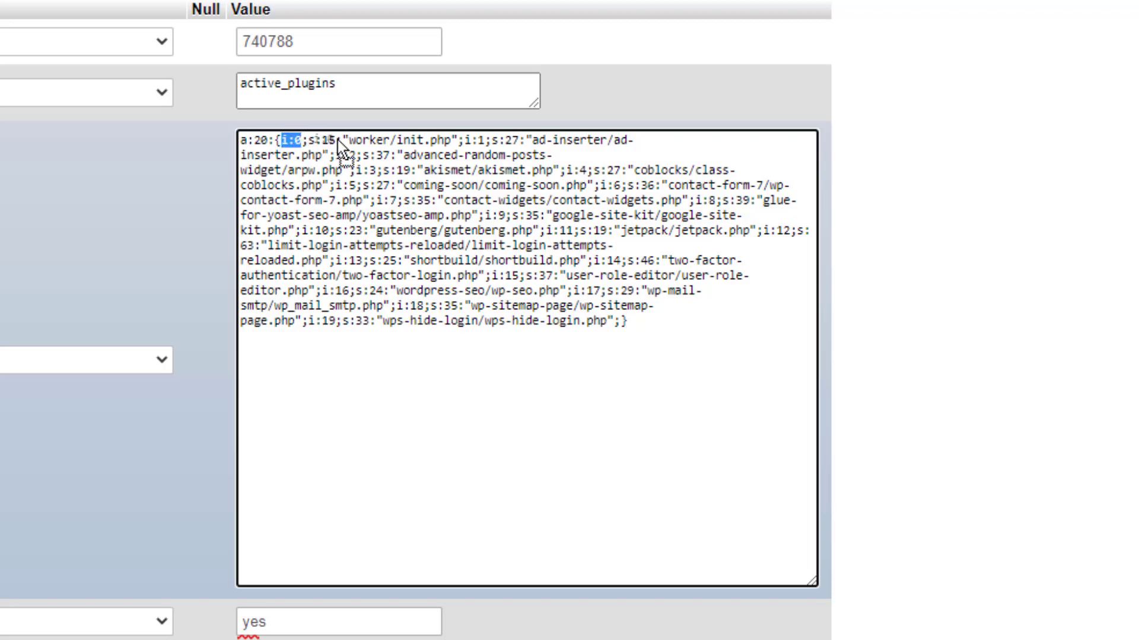
{"action": "left_click", "coordinate": [390, 185]}
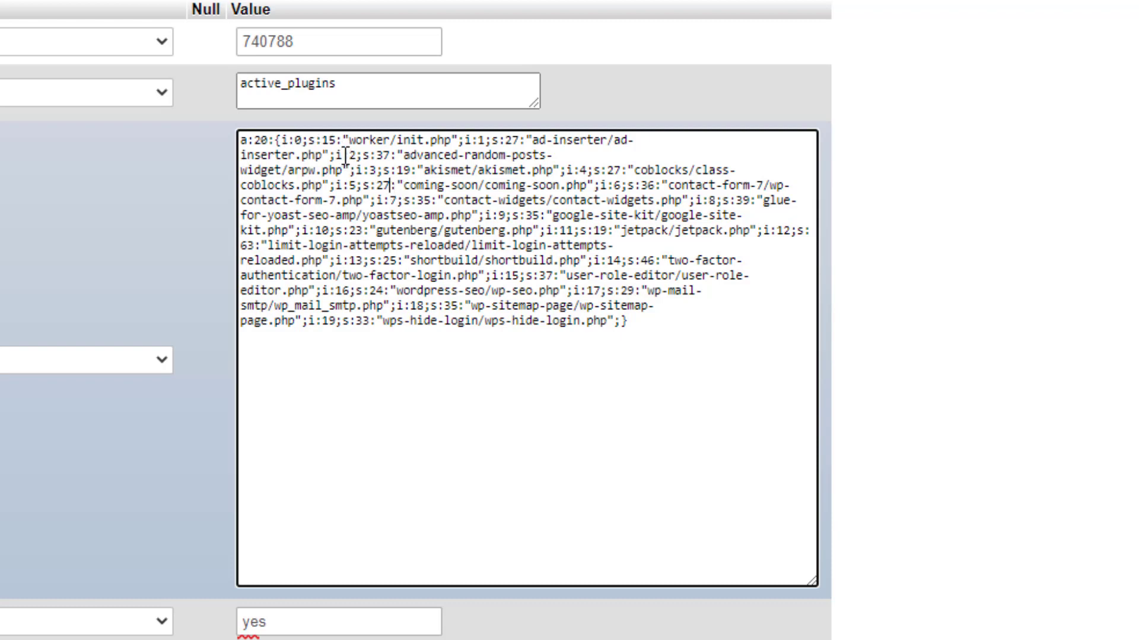
{"action": "left_click_drag", "start_coordinate": [350, 139], "coordinate": [456, 140]}
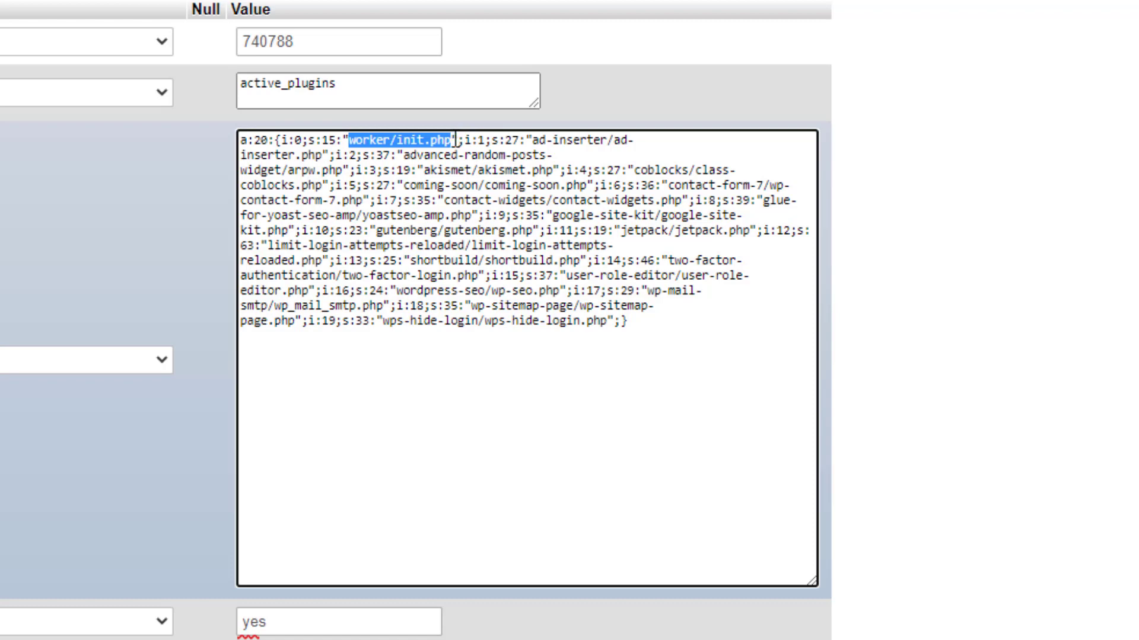
{"action": "left_click", "coordinate": [465, 142]}
{"action": "key", "text": "shift+Left"}
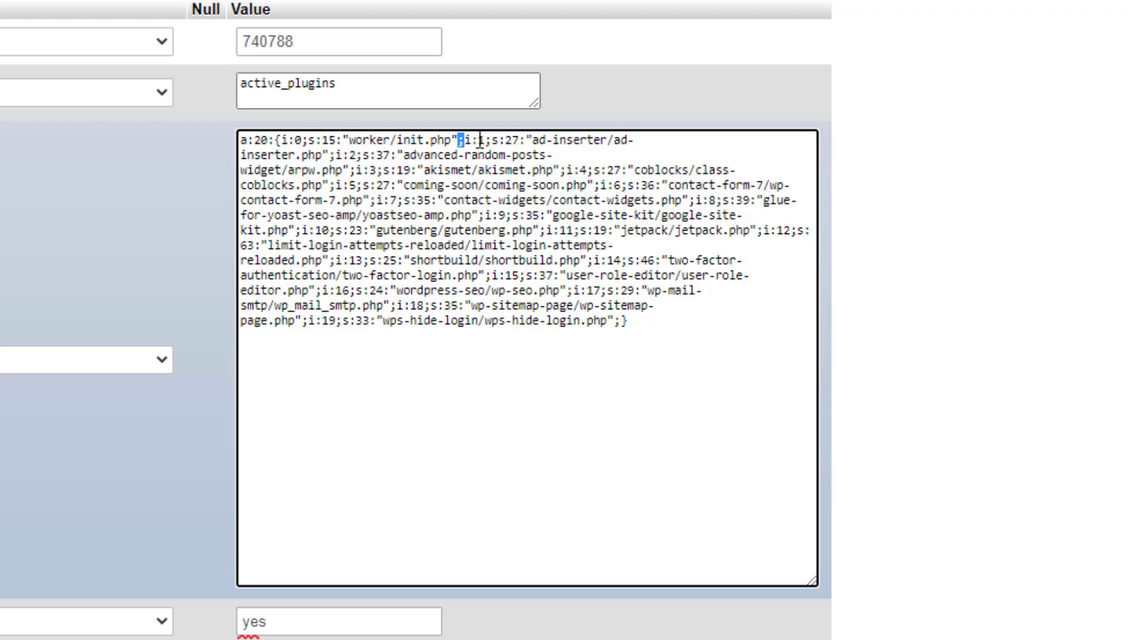
{"action": "left_click", "coordinate": [480, 141]}
{"action": "left_click_drag", "start_coordinate": [486, 142], "coordinate": [466, 142]}
{"action": "left_click", "coordinate": [491, 141]}
Delete the i:5;s:27:"coming-soon/coming-soon.php"; entry from option_value, set the array count to 19 and save the record.
{"action": "left_click_drag", "start_coordinate": [599, 185], "coordinate": [337, 187]}
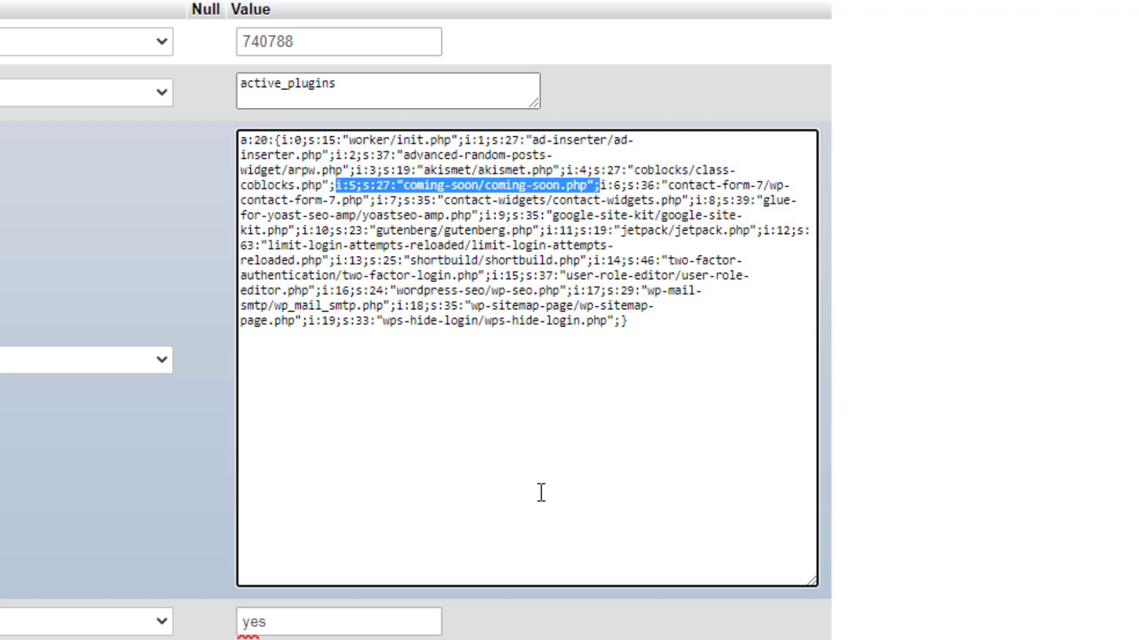
{"action": "key", "text": "Delete"}
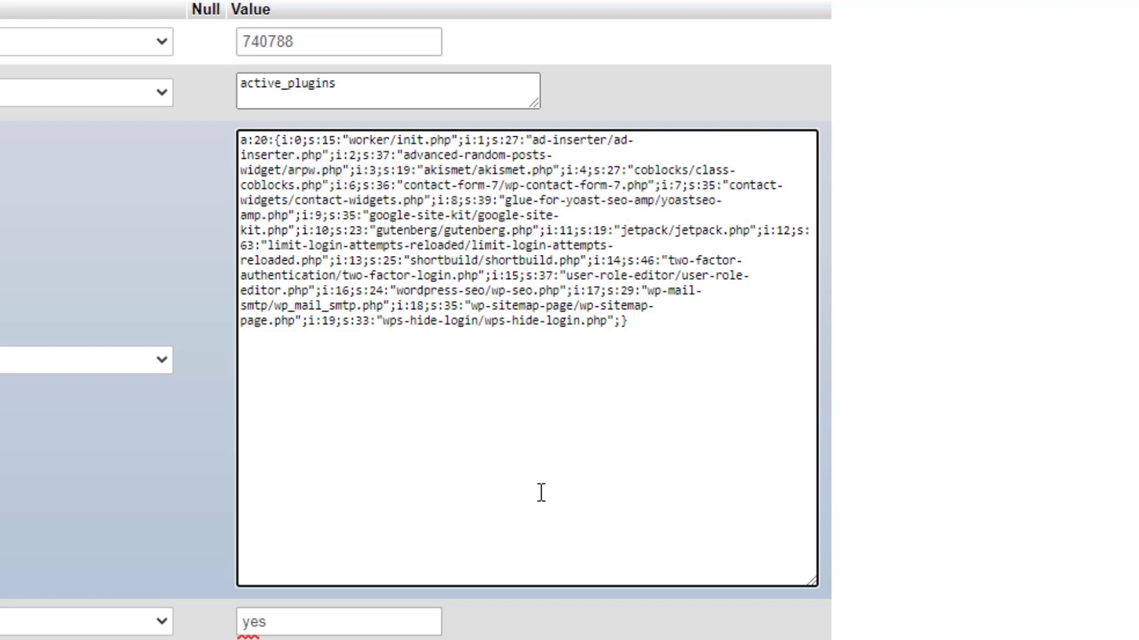
{"action": "left_click", "coordinate": [268, 141]}
{"action": "key", "text": "BackSpace"}
{"action": "key", "text": "BackSpace"}
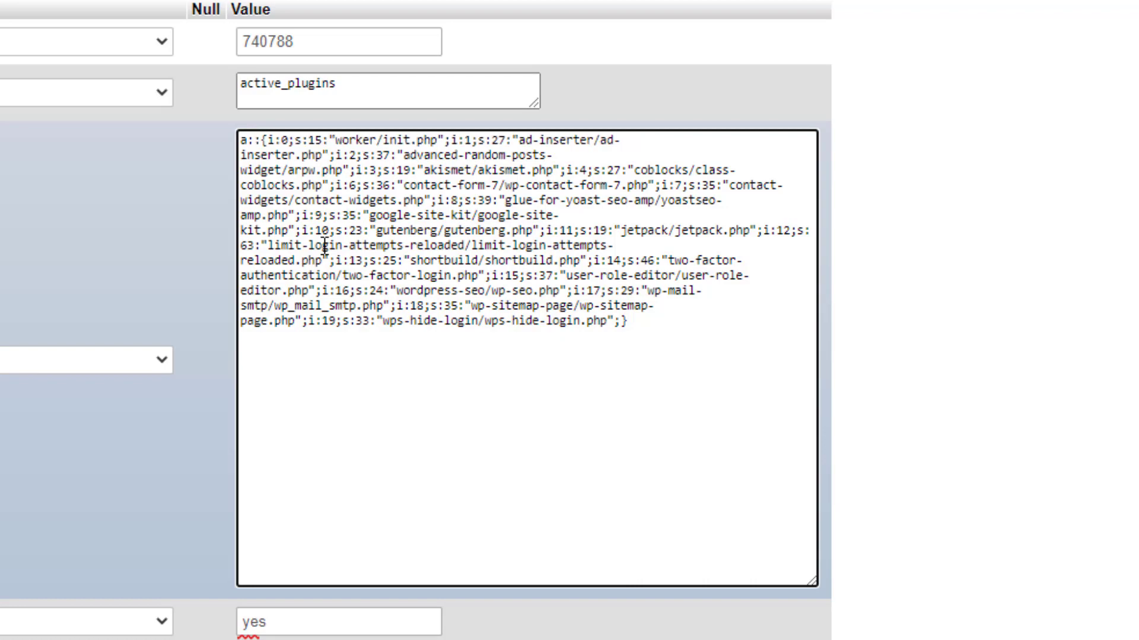
{"action": "type", "text": "19"}
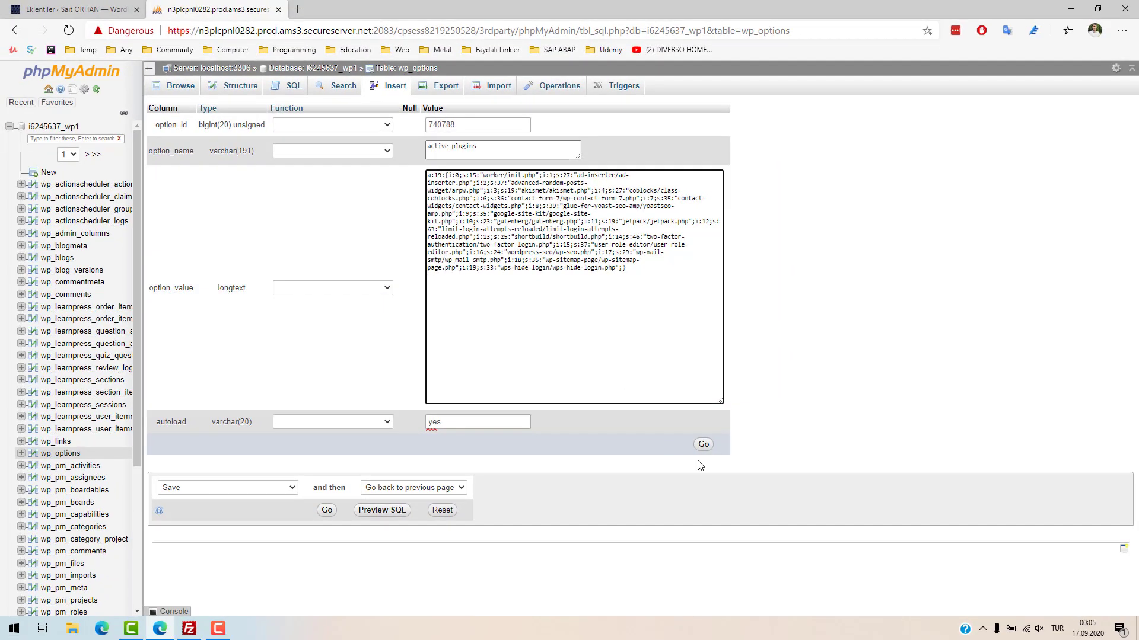
{"action": "left_click", "coordinate": [705, 446]}
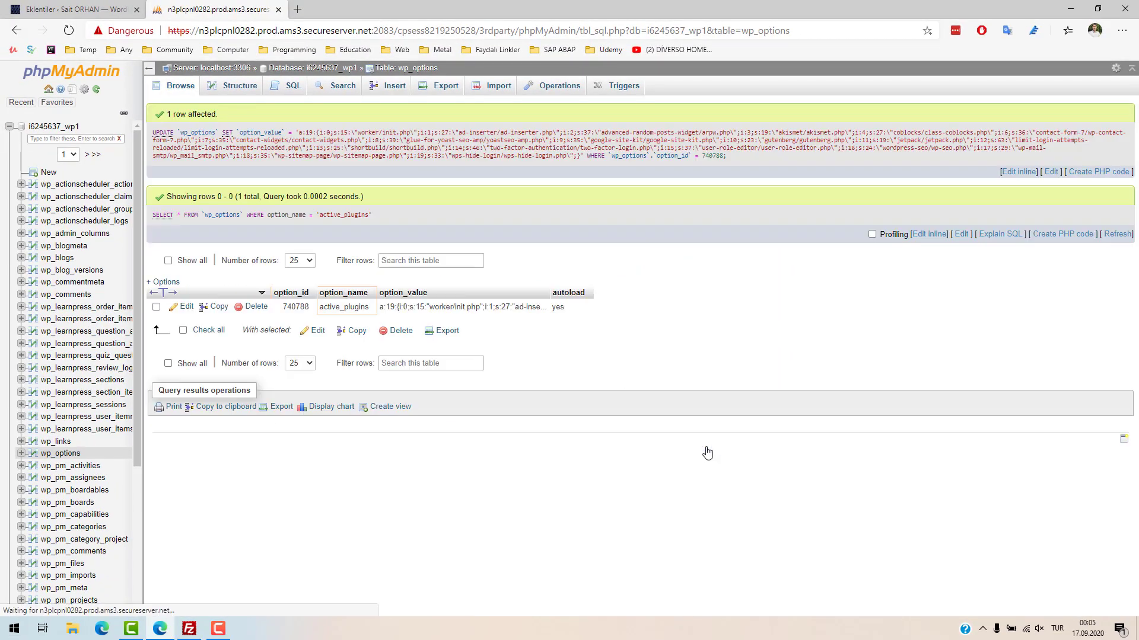
Reload the WordPress plugins page to check the status of the SeedProd Coming Soon plugin.
{"action": "left_click", "coordinate": [34, 7]}
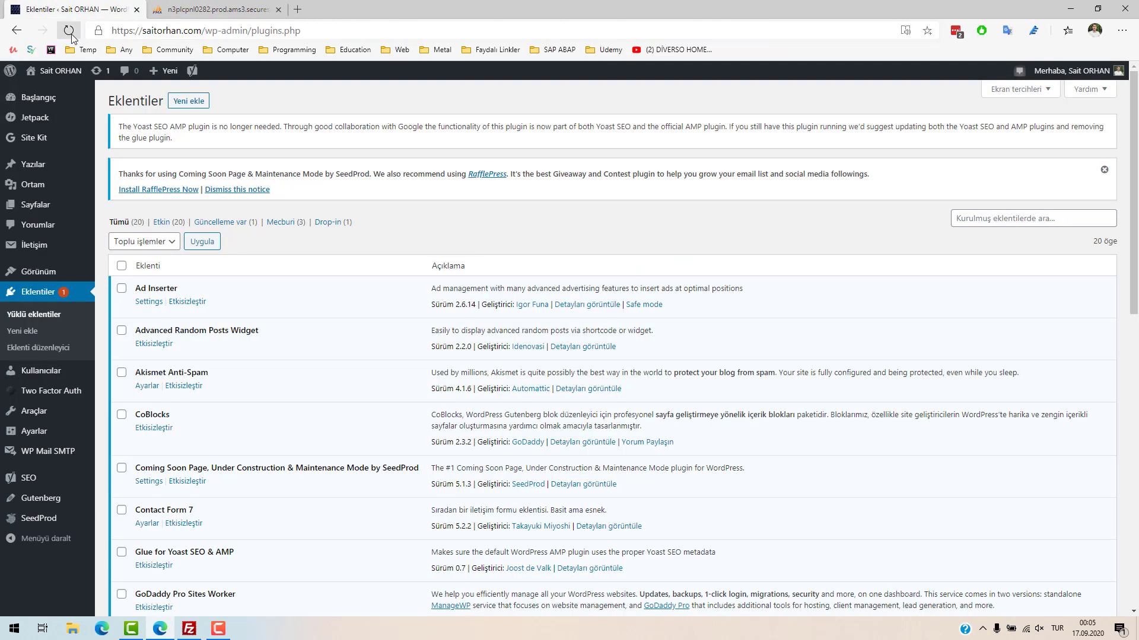
{"action": "left_click", "coordinate": [69, 31]}
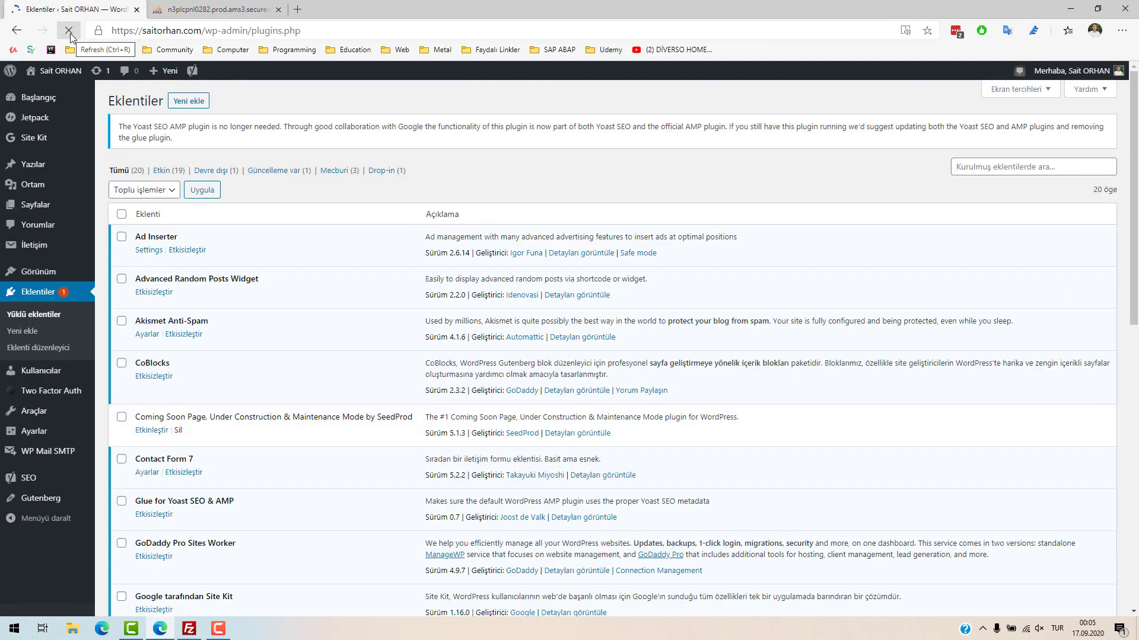